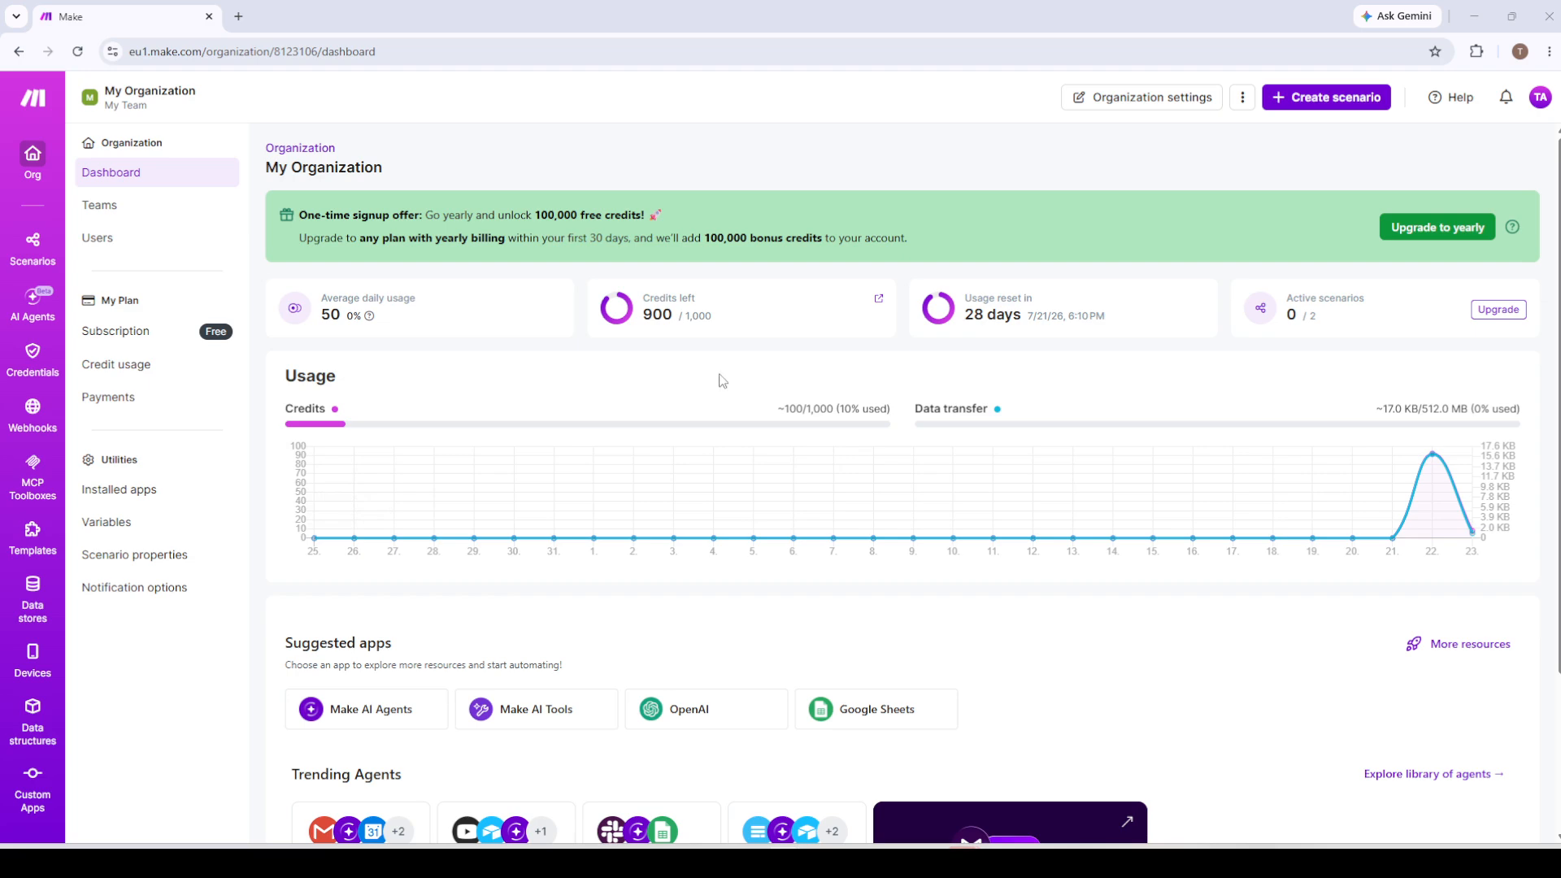
Create a new scenario with Google Sheets Watch New Rows as its trigger, dismissing the offer to recover unsaved changes.
left_click(1324, 98)
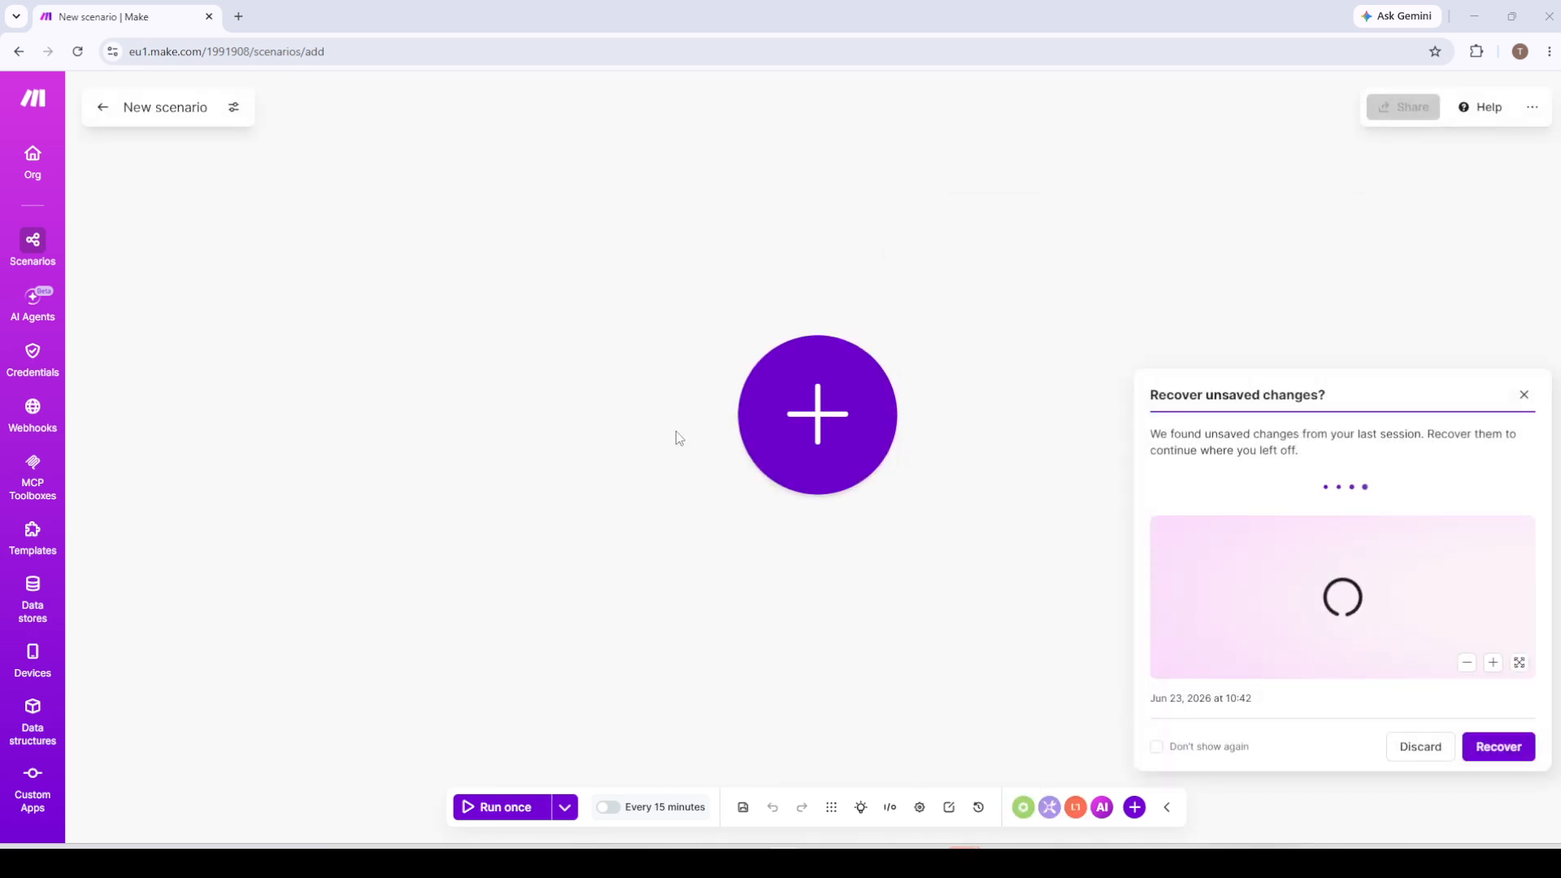
left_click(809, 419)
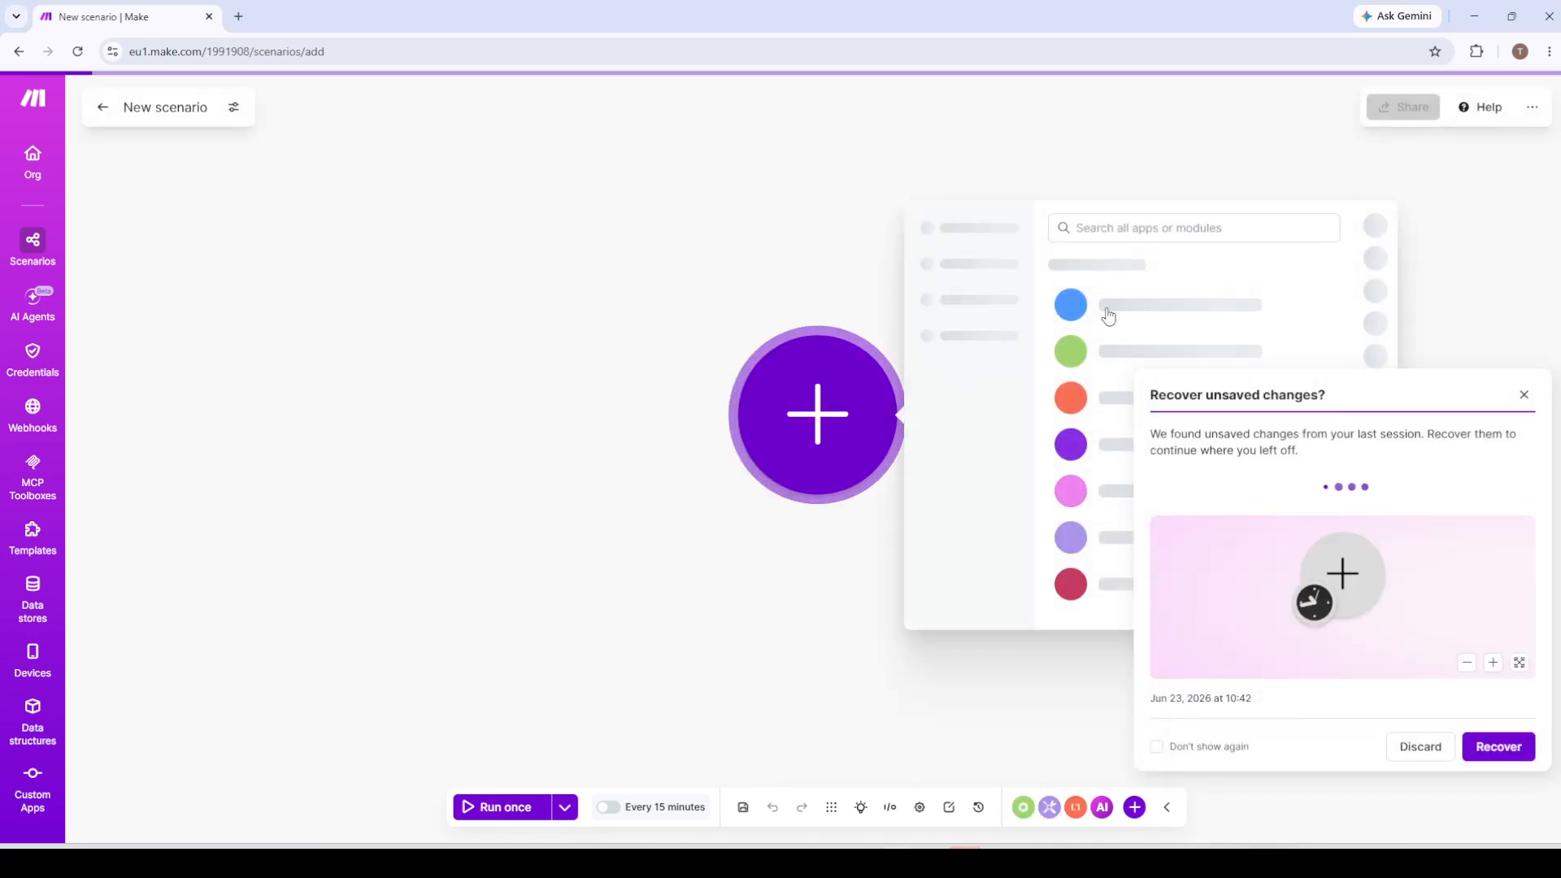
left_click(1107, 230)
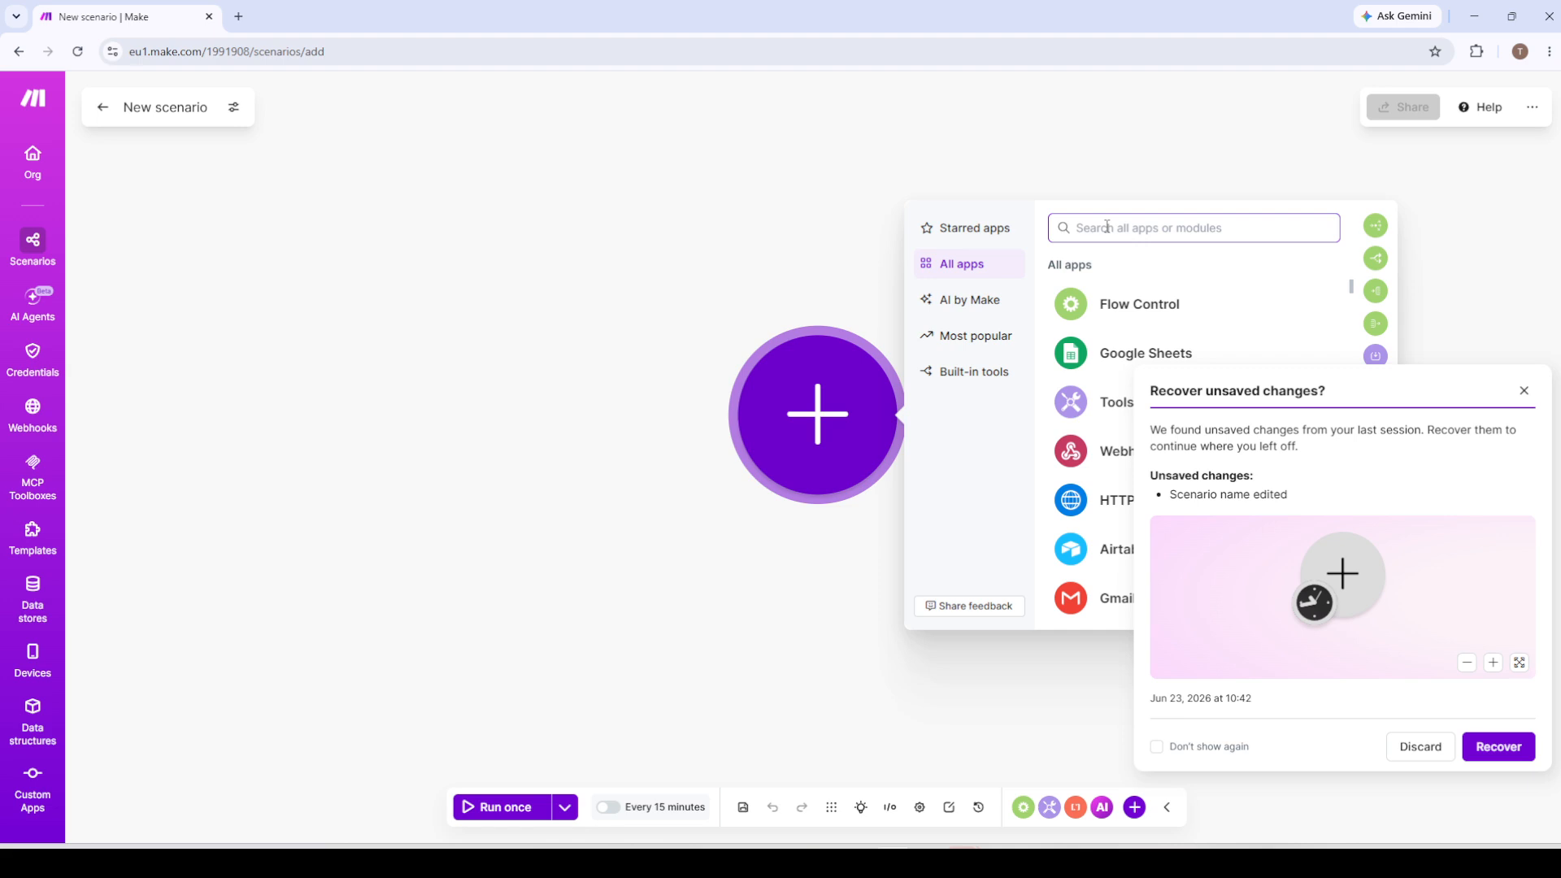
type("sheets")
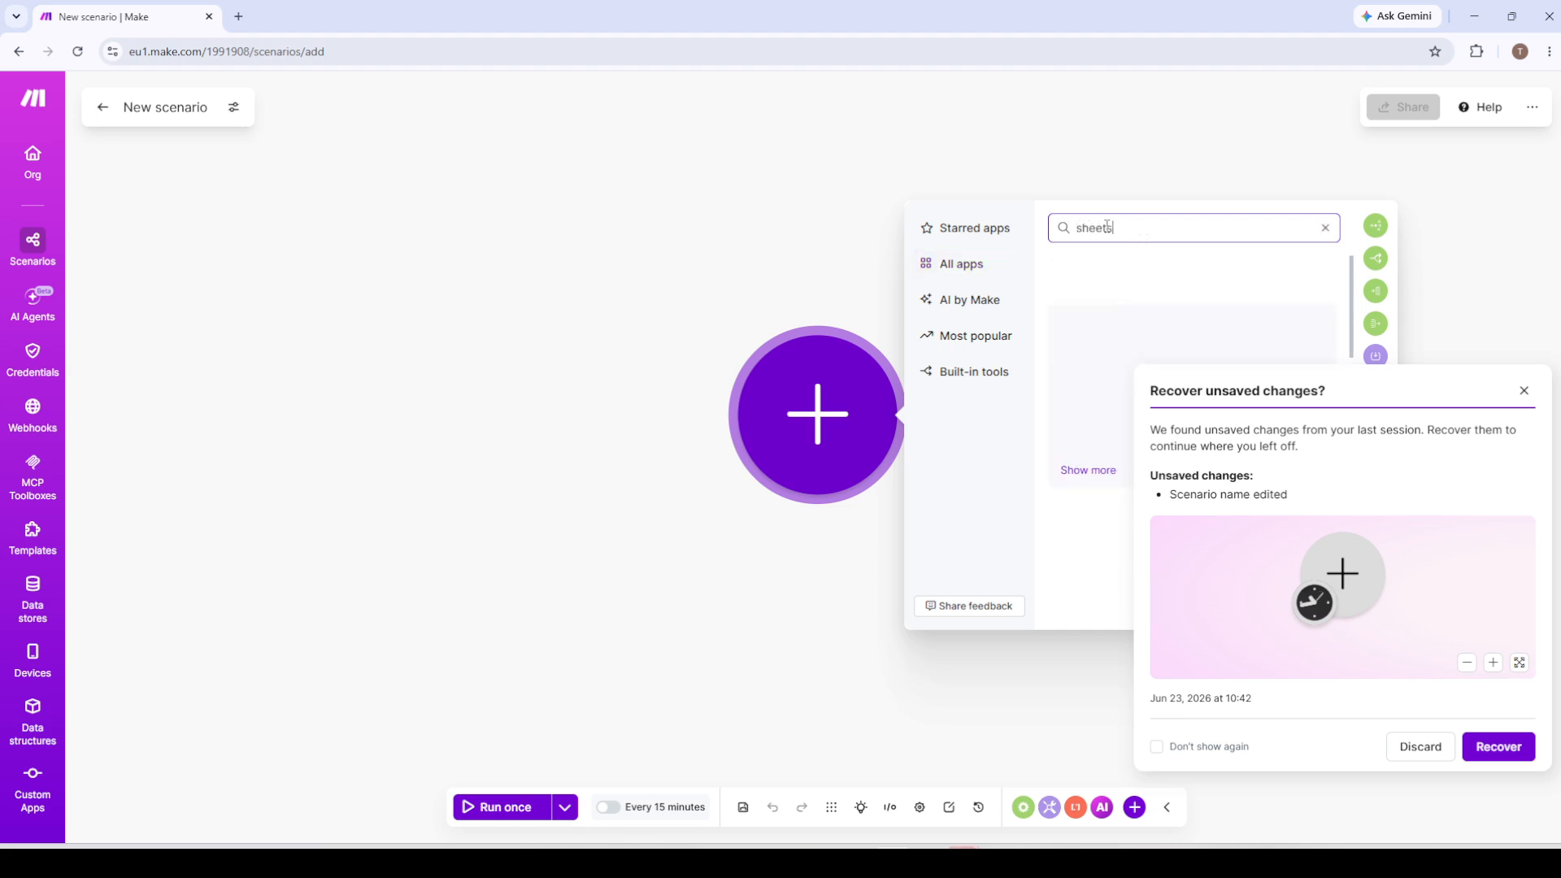
left_click(1142, 294)
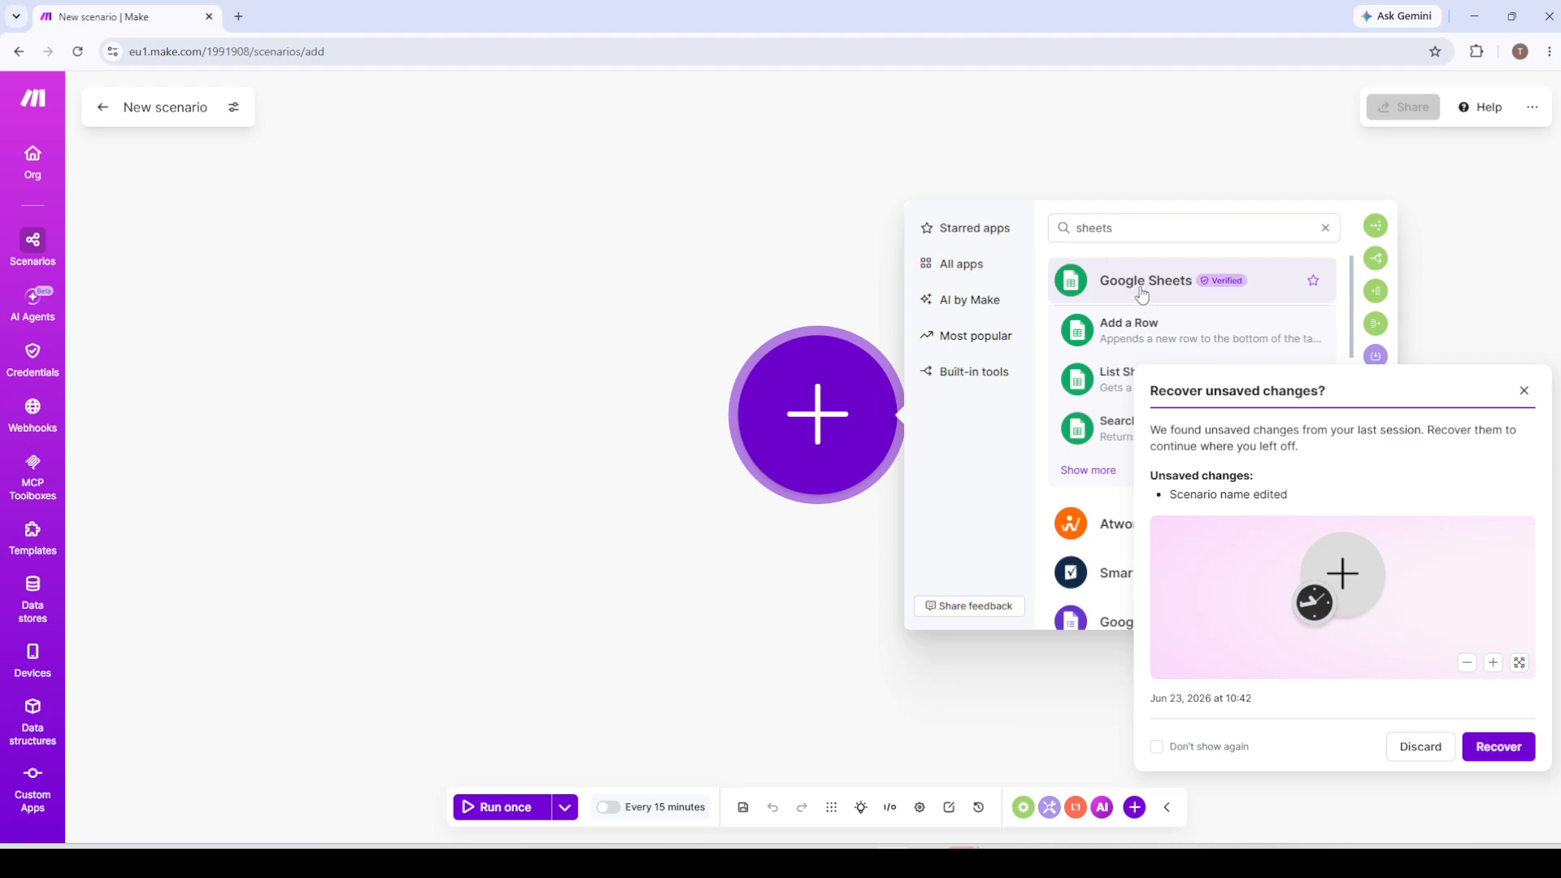
left_click(1525, 394)
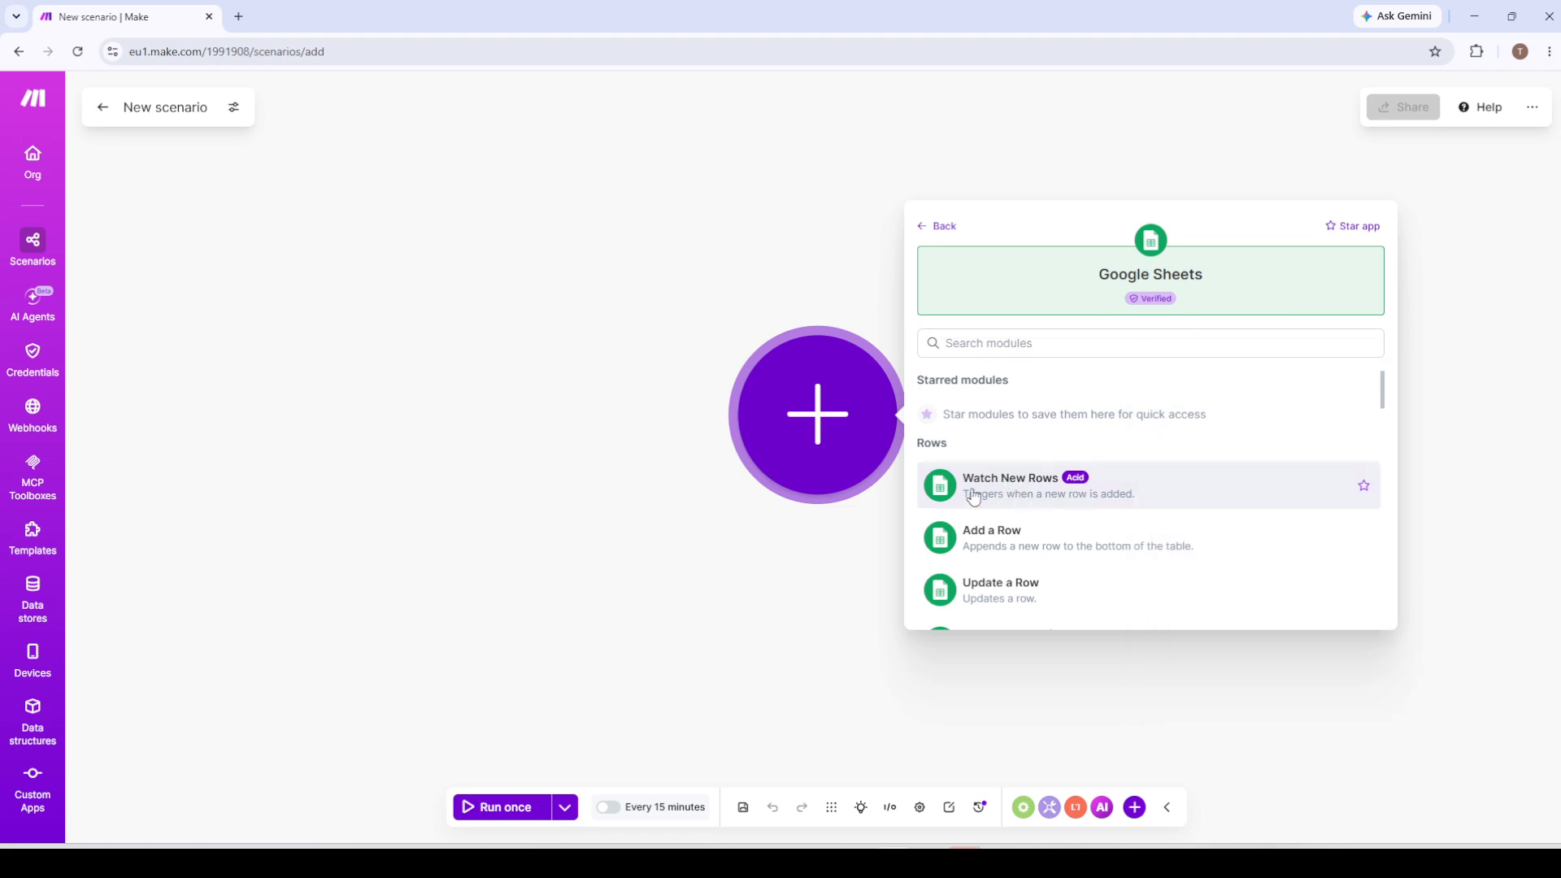
left_click(1011, 496)
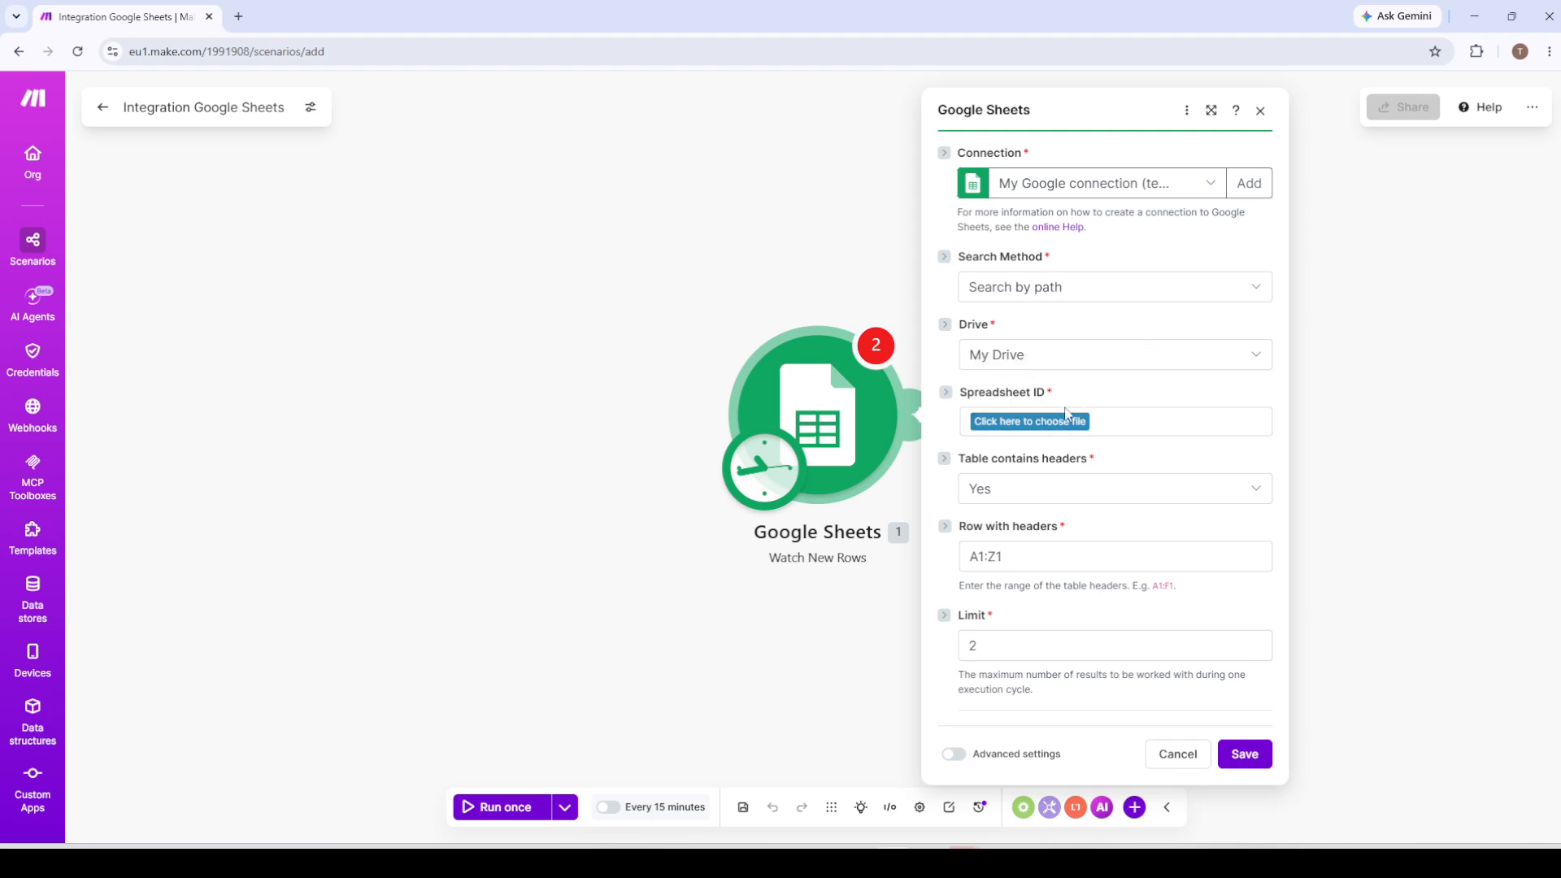
Set the trigger to watch Sheet1 of the Make Sheet spreadsheet and start processing from all rows.
left_click(1043, 422)
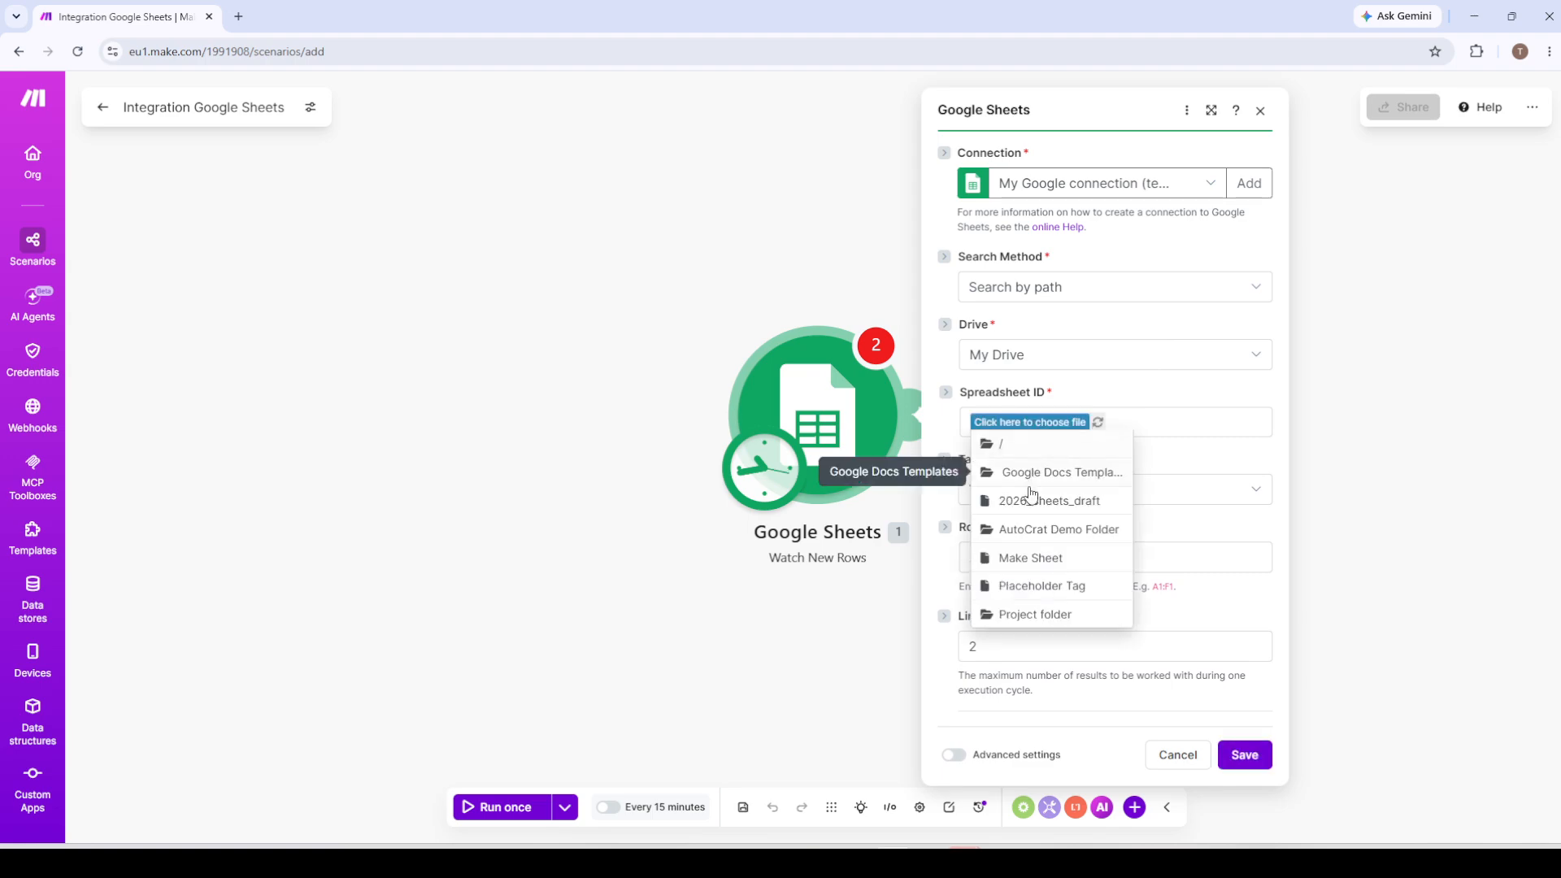
left_click(1029, 559)
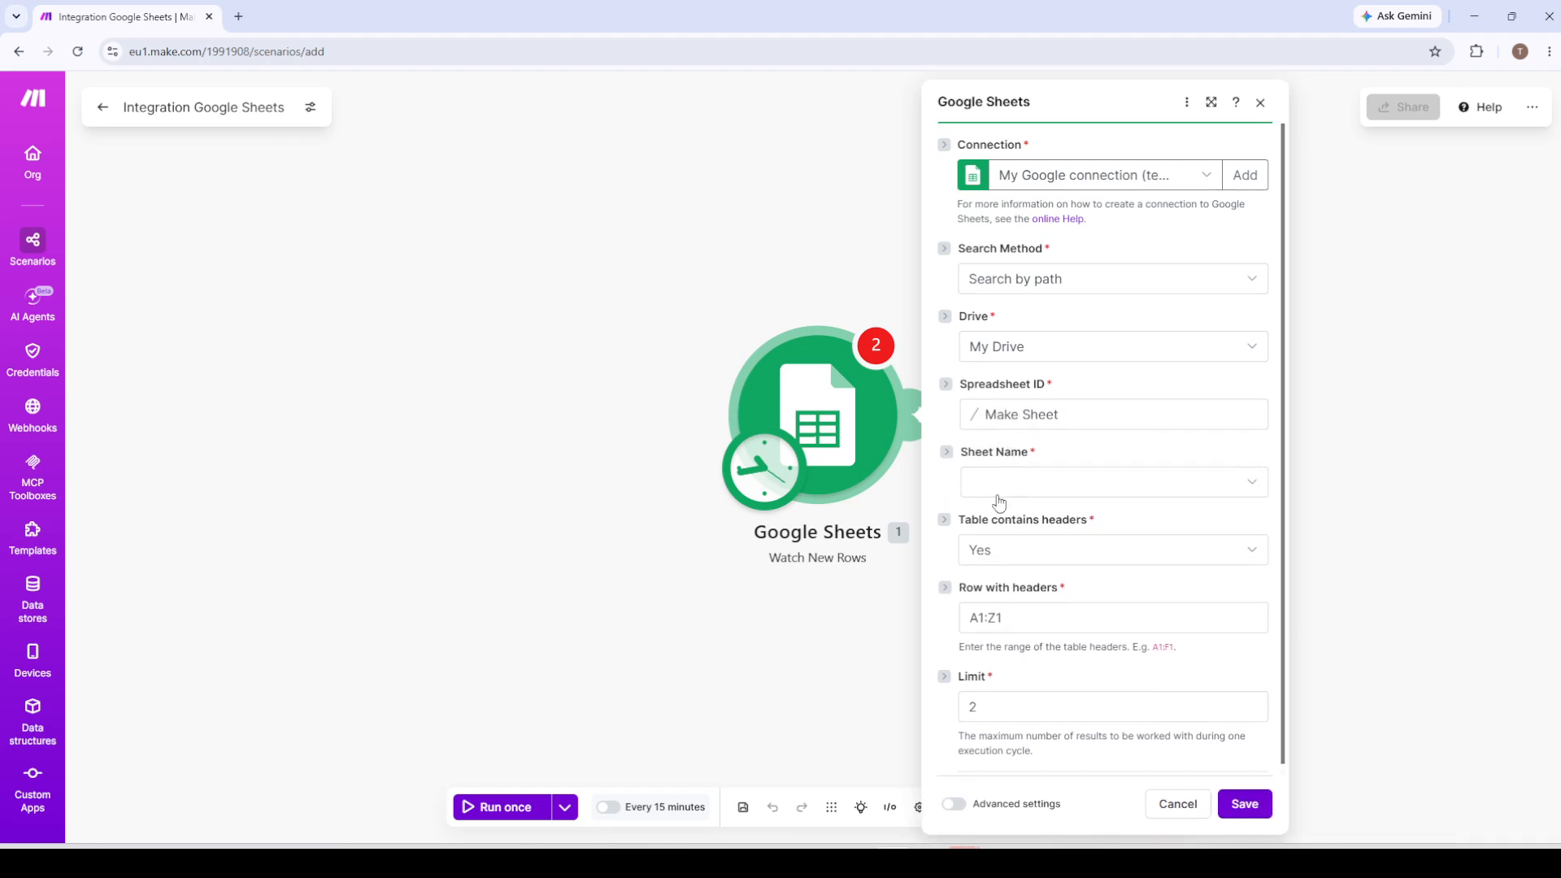
left_click(995, 486)
left_click(987, 512)
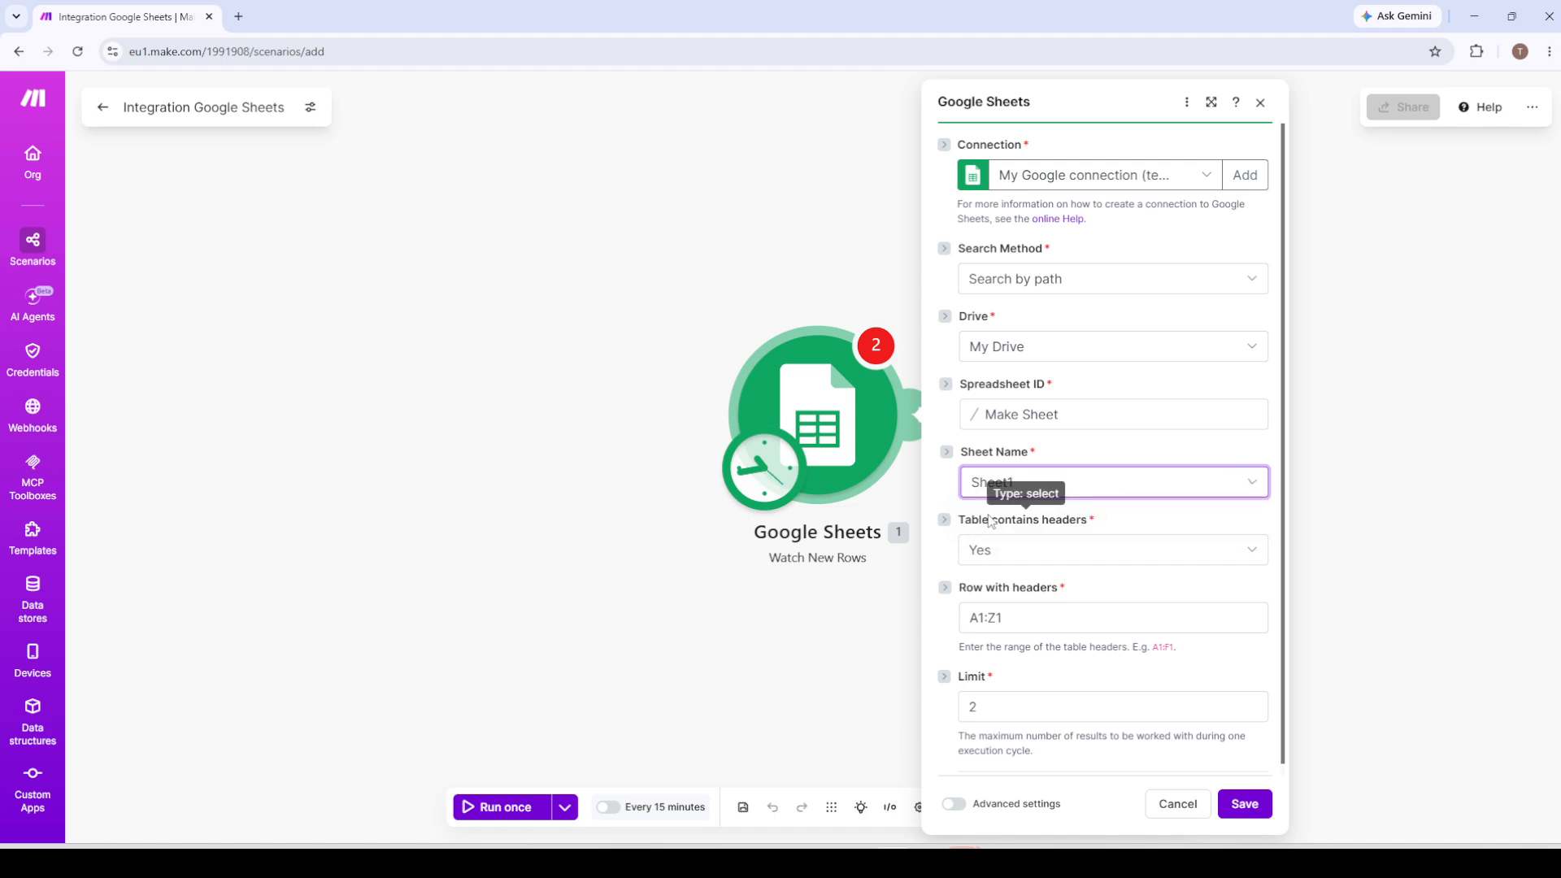
scroll(1073, 599, "down", 1)
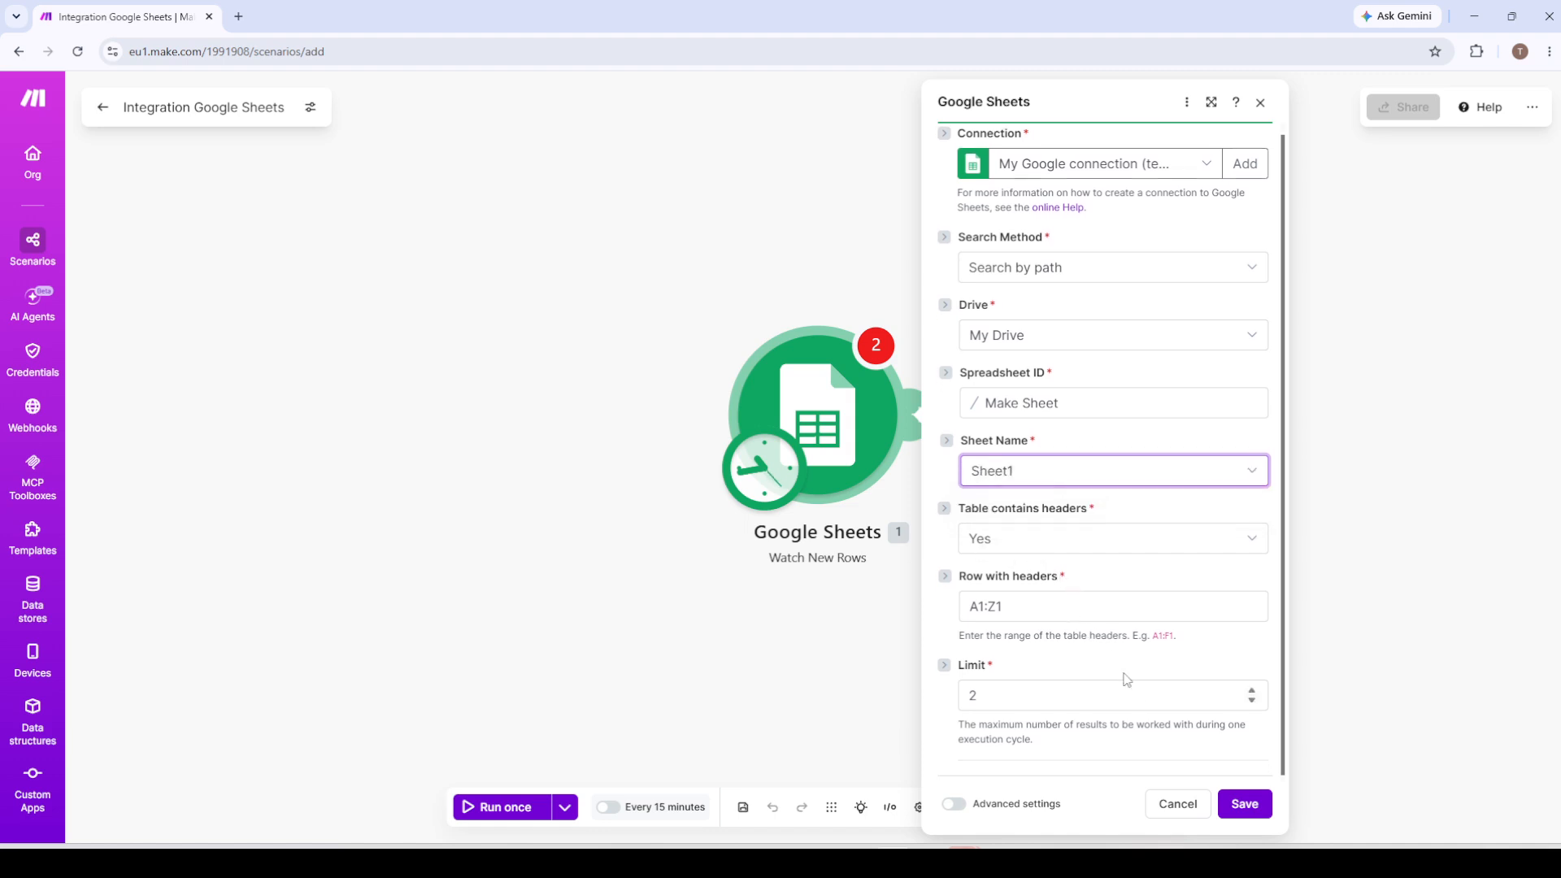
left_click(1237, 804)
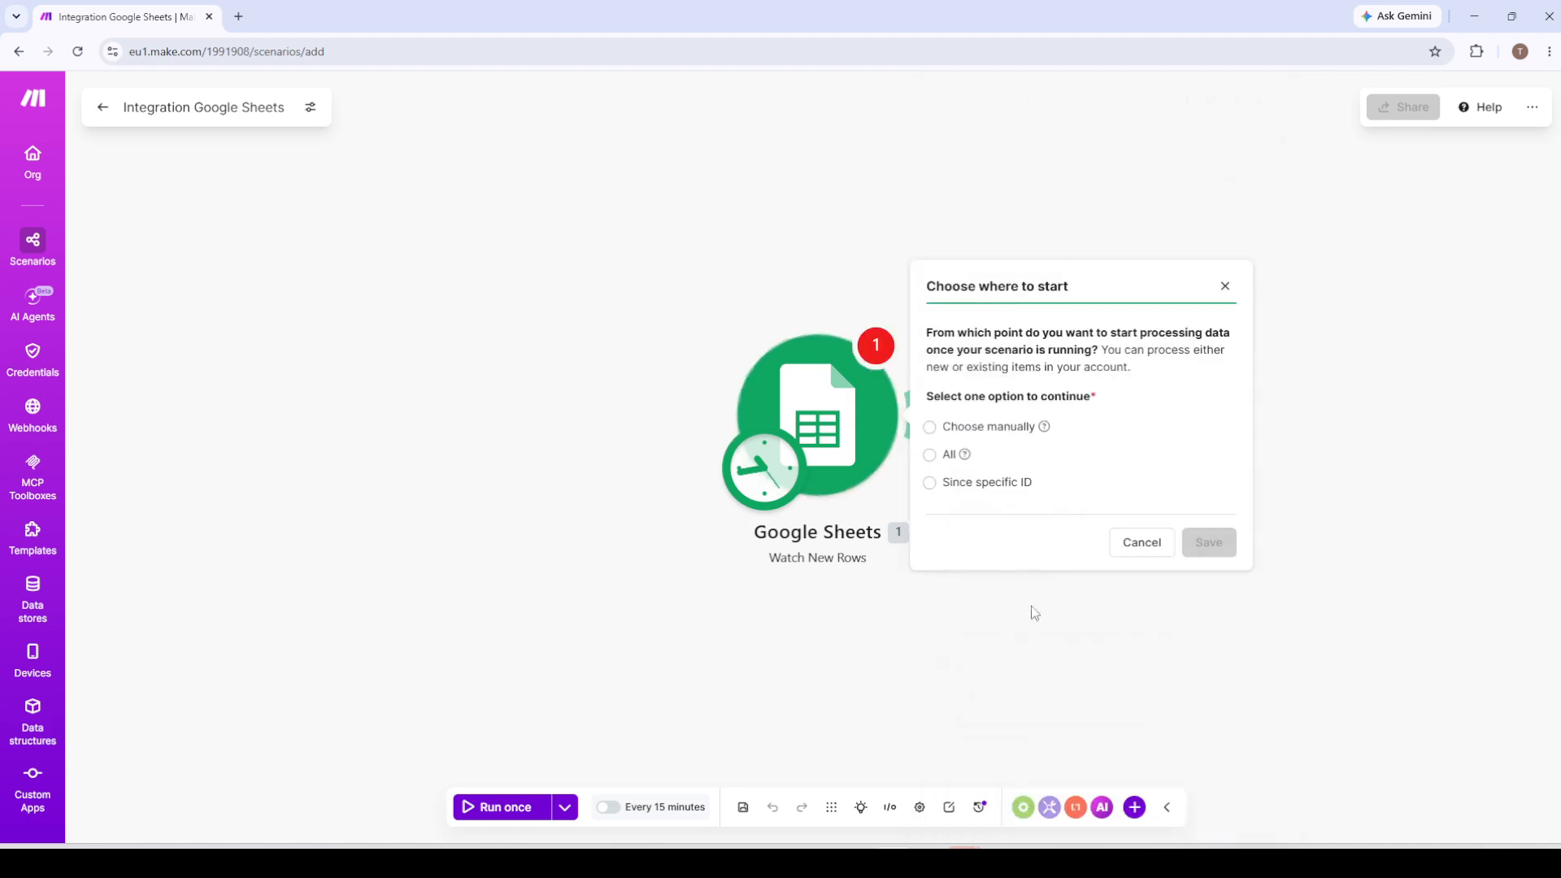
left_click(929, 454)
left_click(1200, 544)
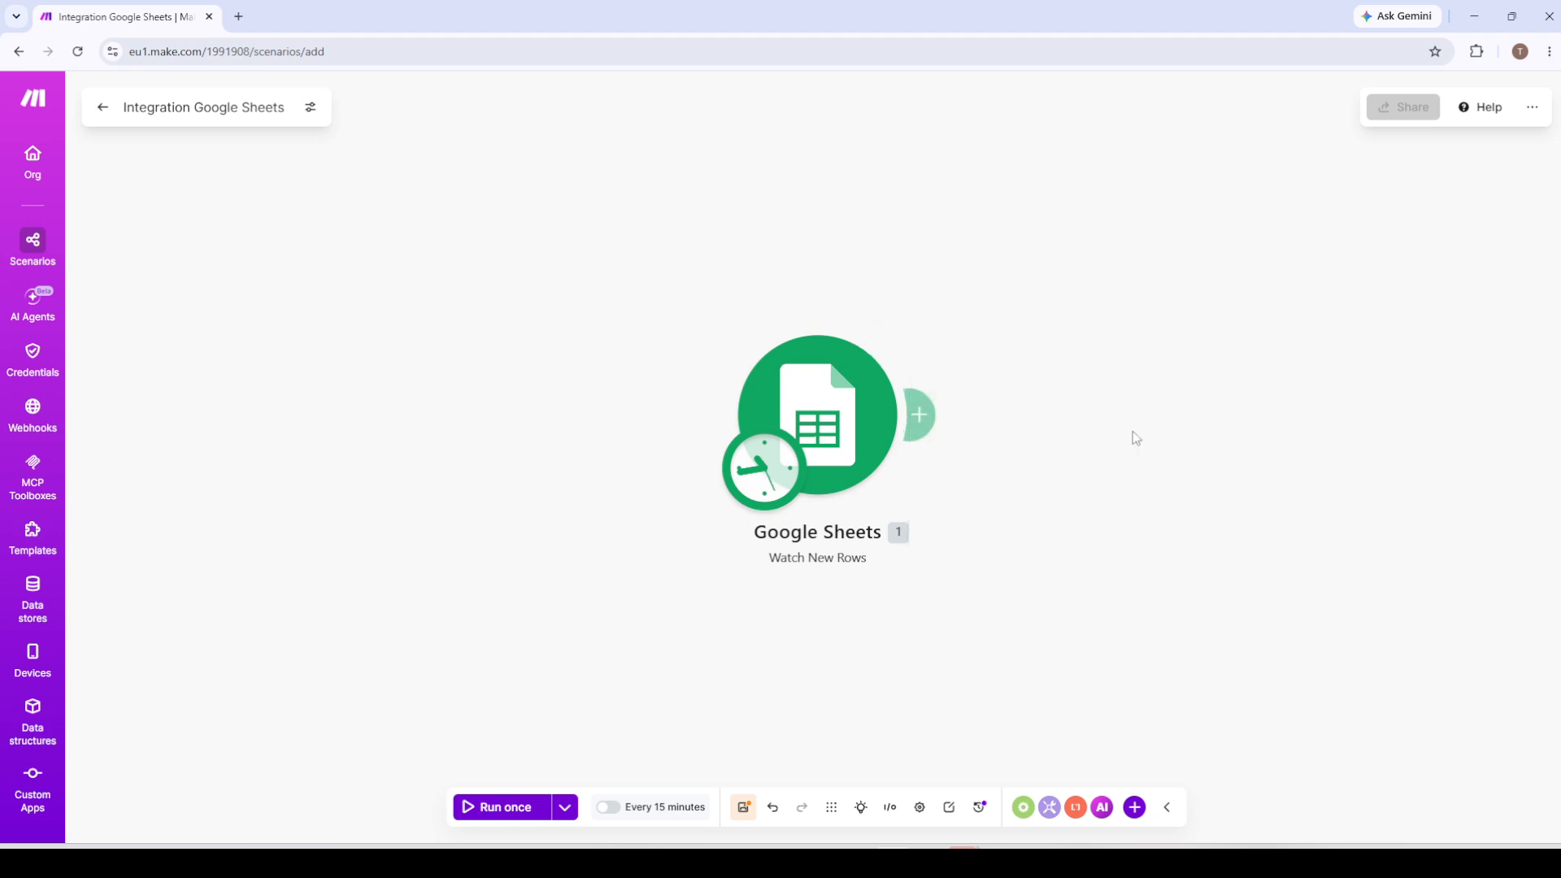
Add a Gmail Send an email module after the Google Sheets trigger.
mouse_move(922, 413)
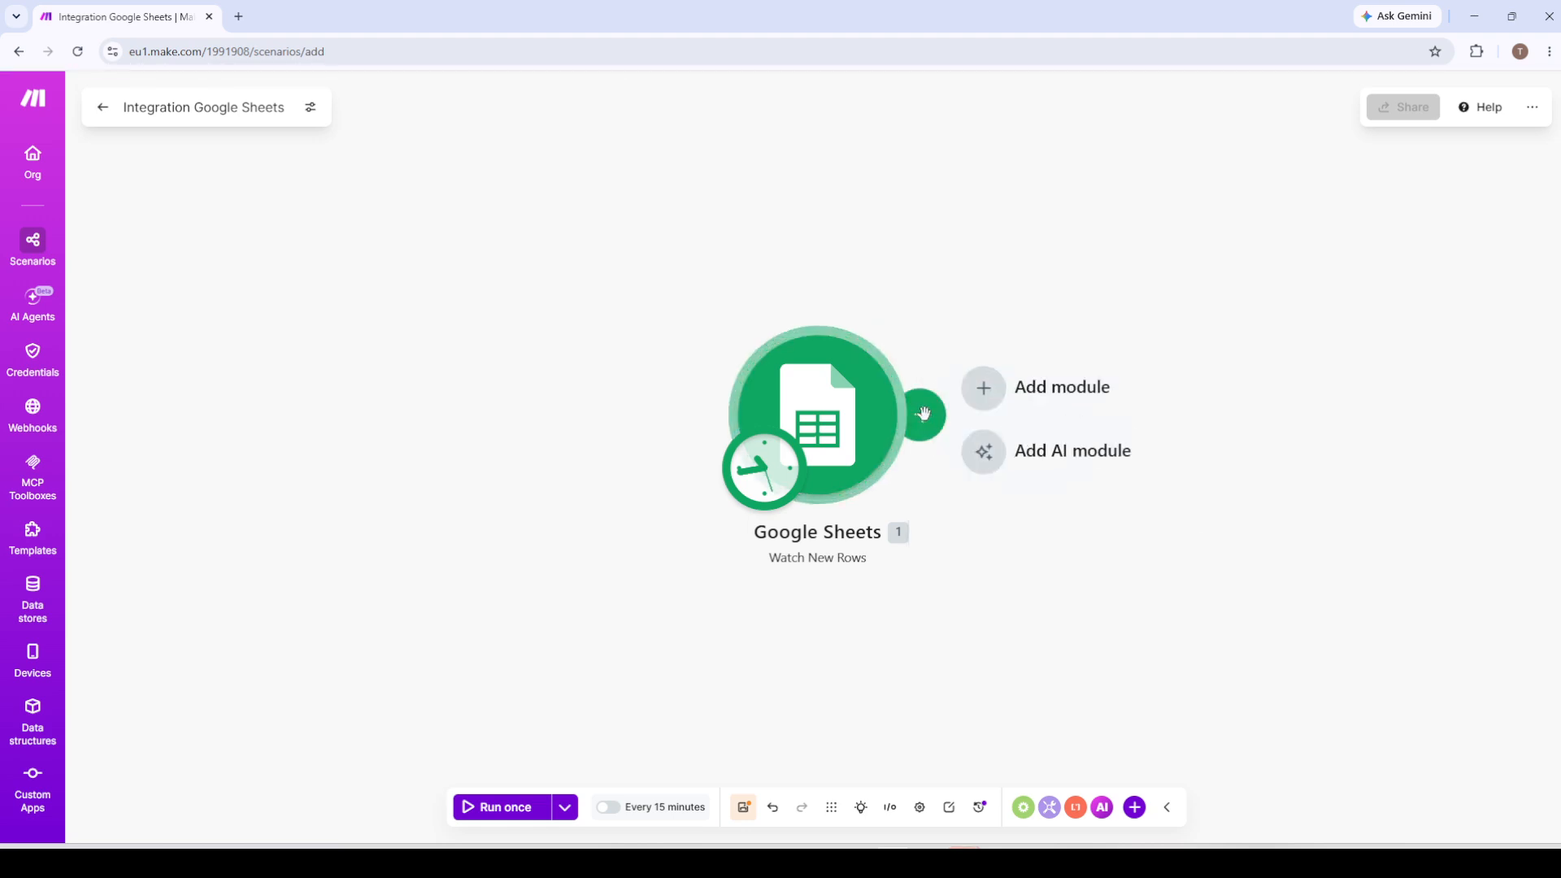
left_click(1016, 390)
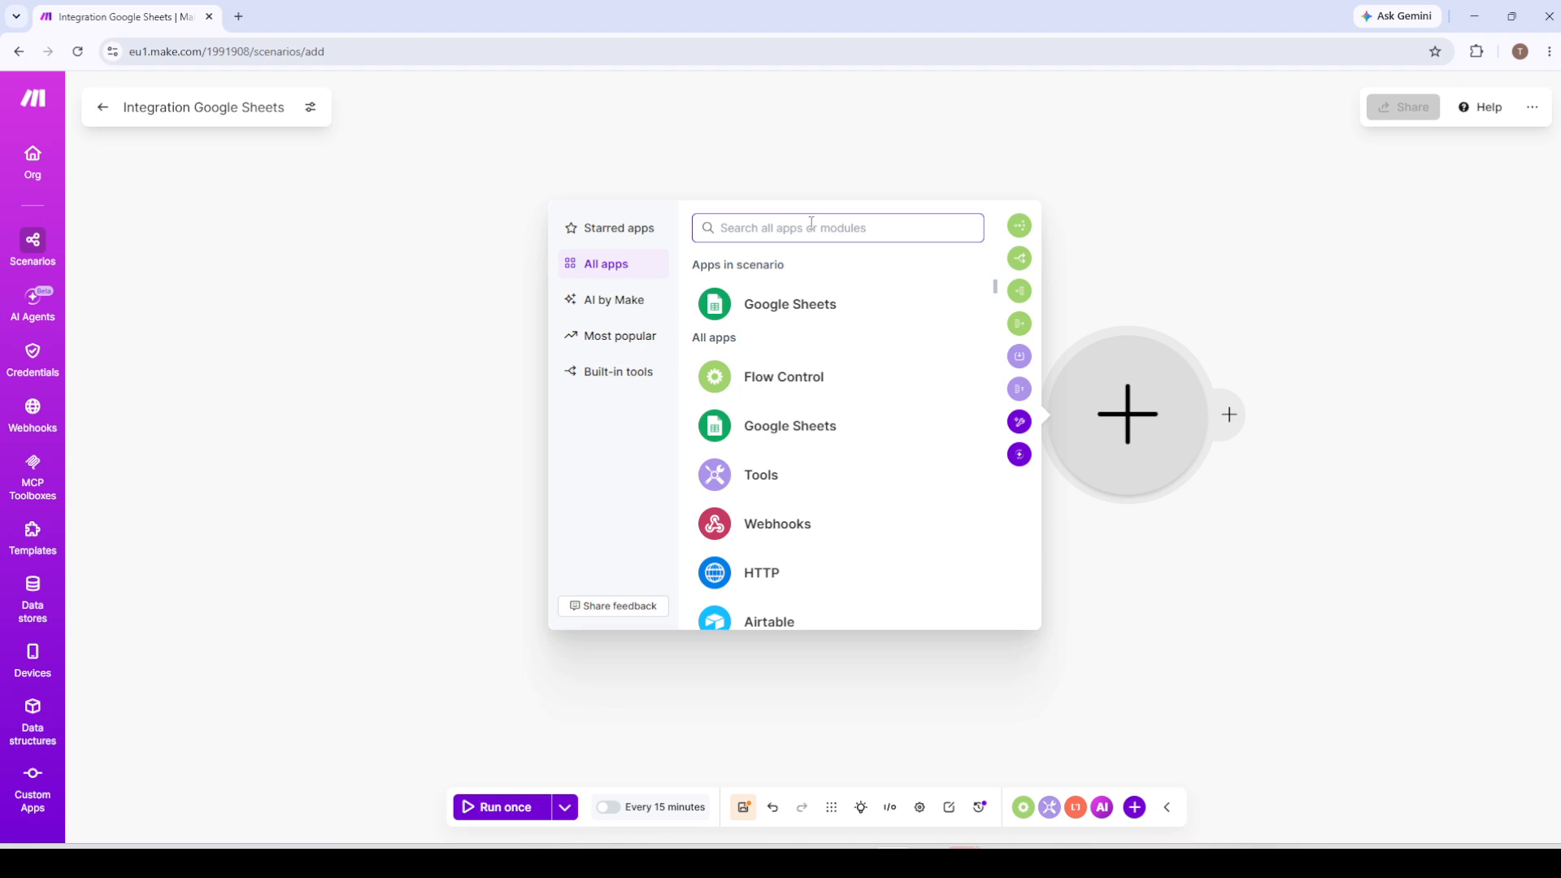
scroll(833, 409, "down", 3)
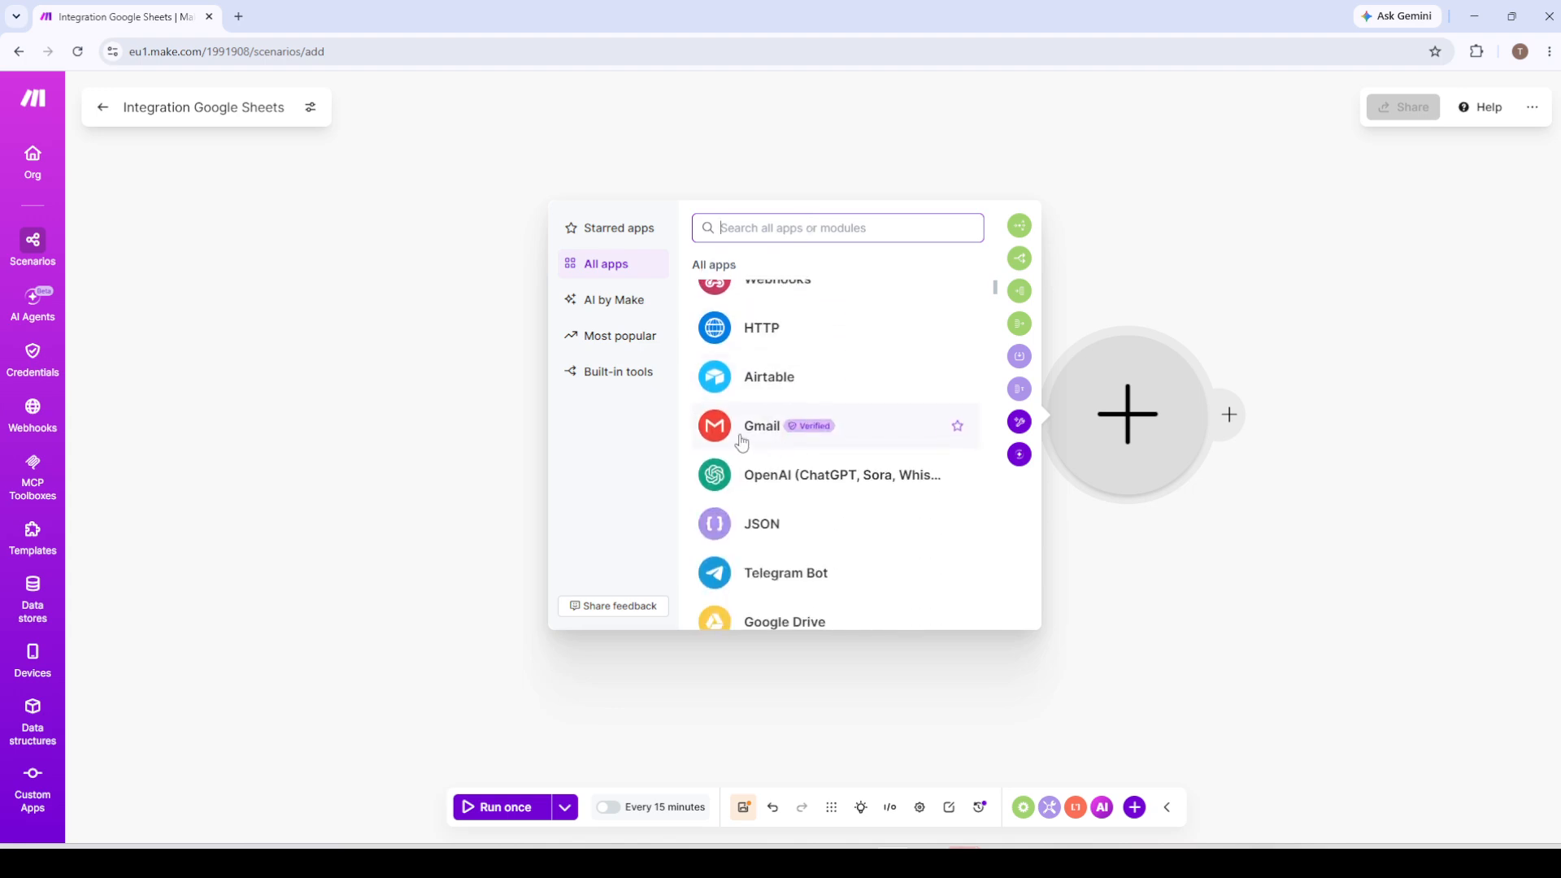
left_click(740, 441)
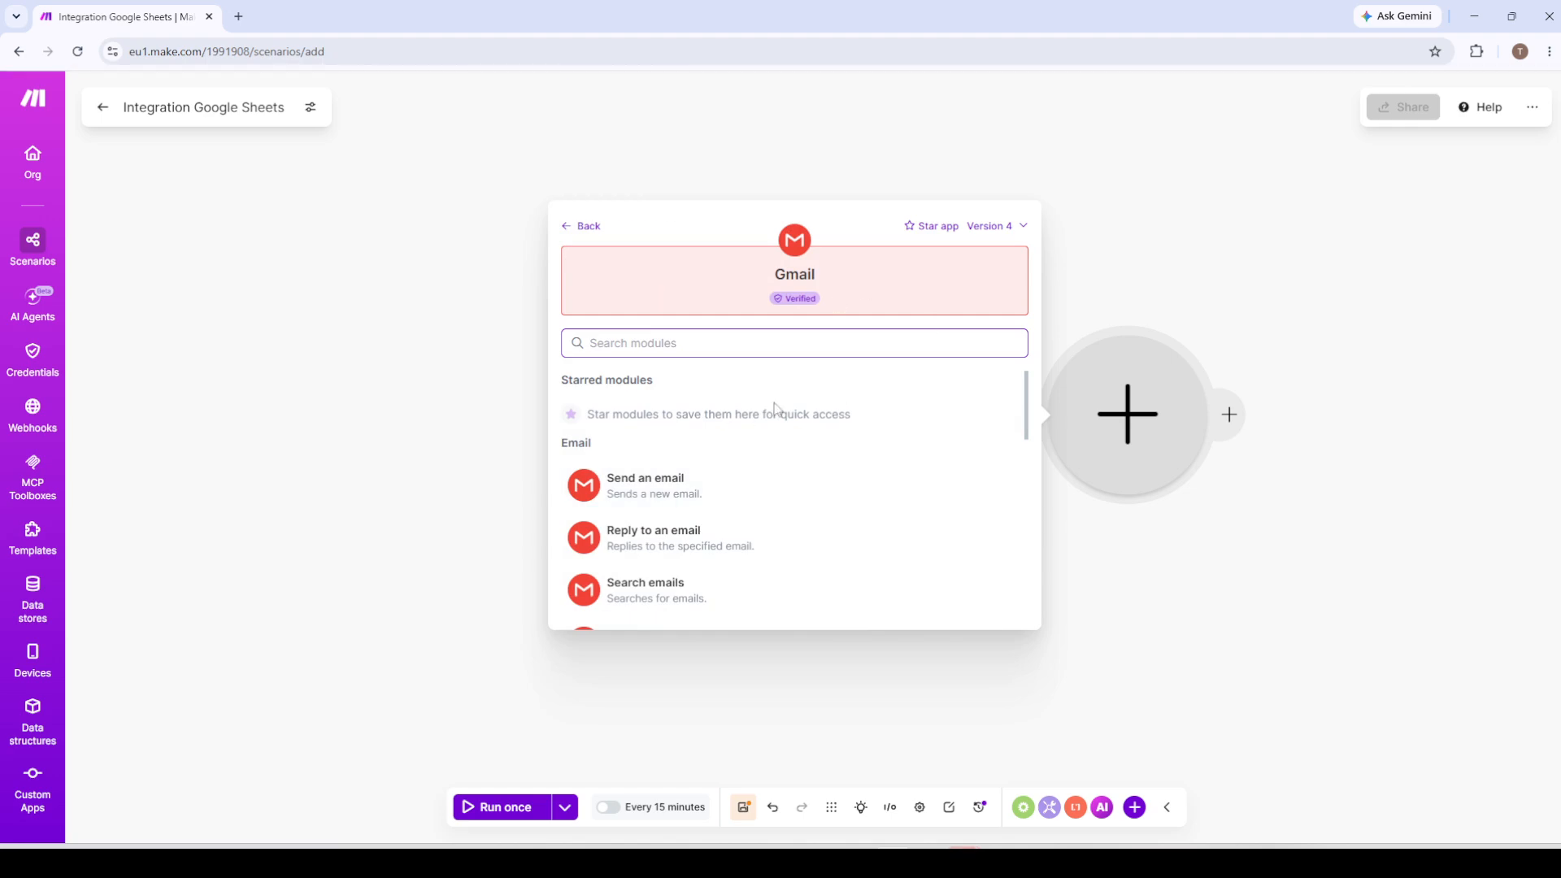
left_click(645, 499)
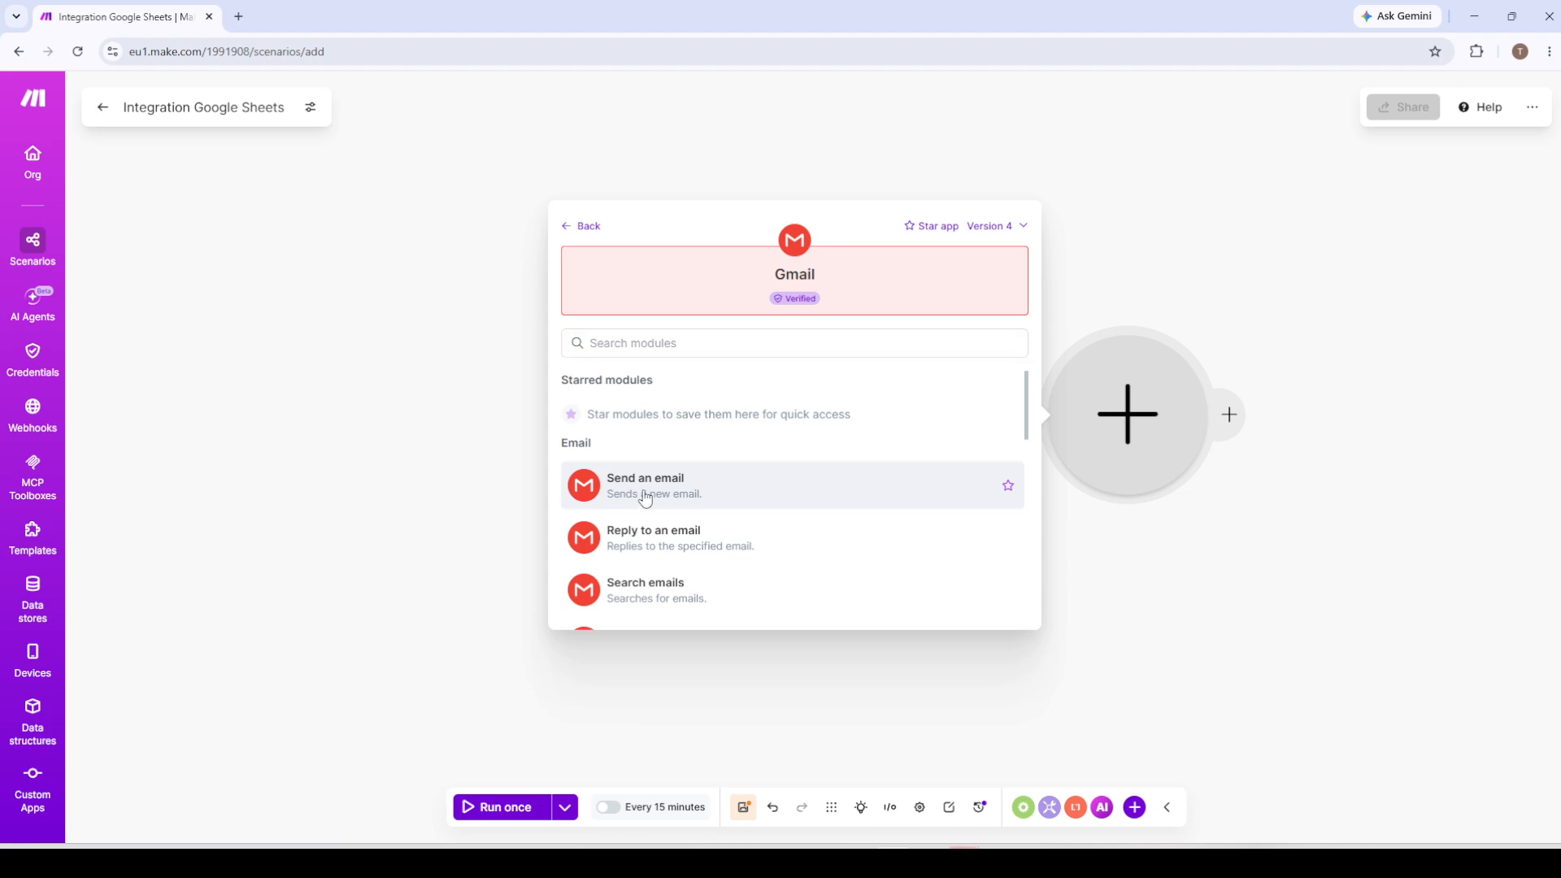
left_click(645, 488)
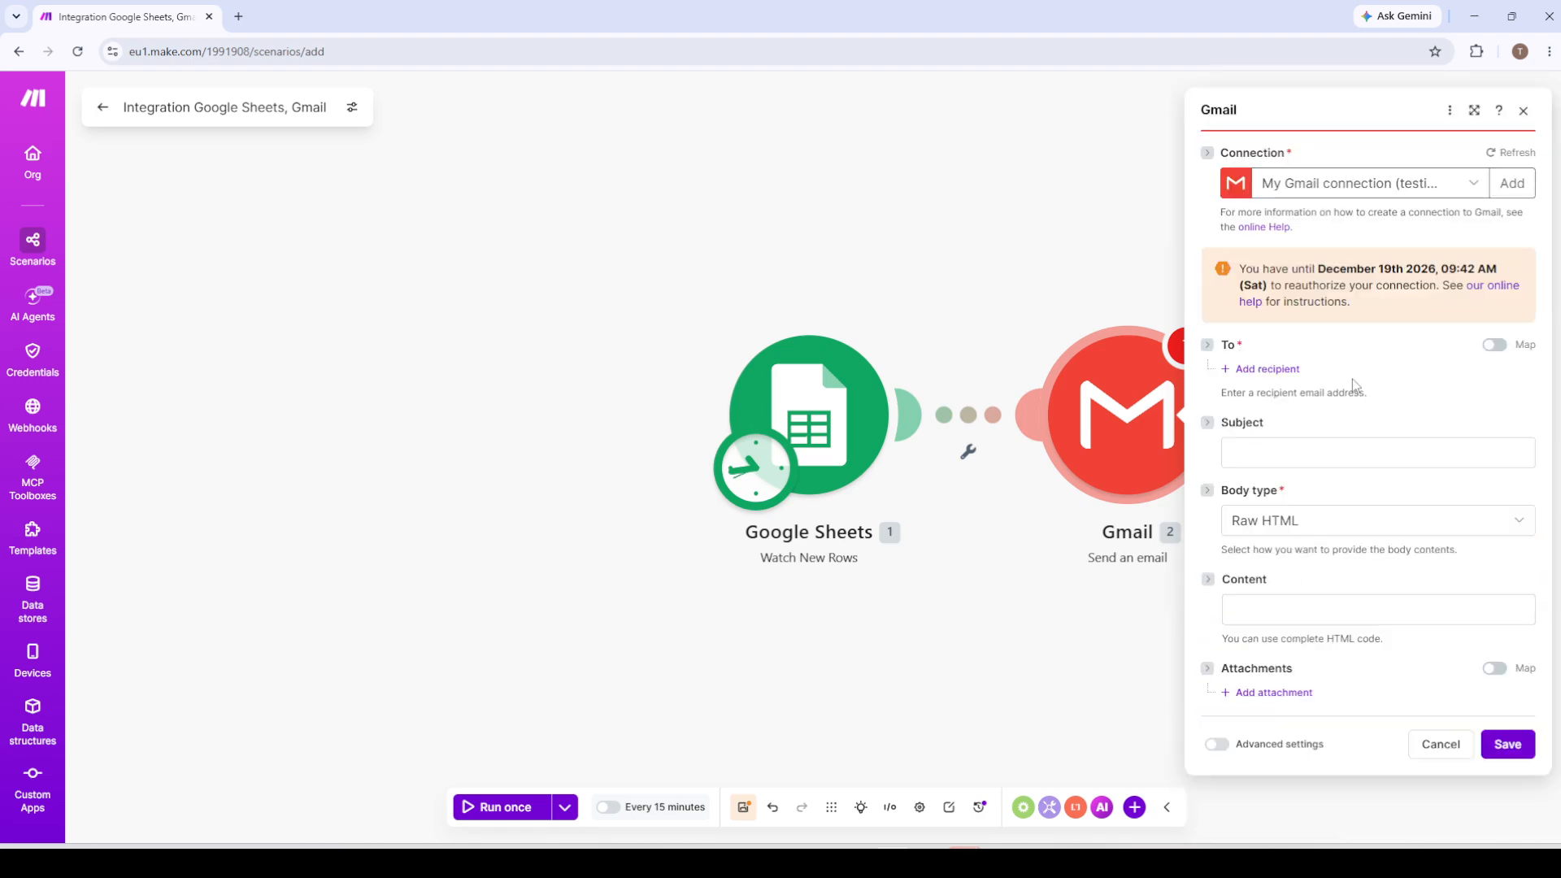
Map the sheet's Name (A) column into the email subject.
left_click(1276, 448)
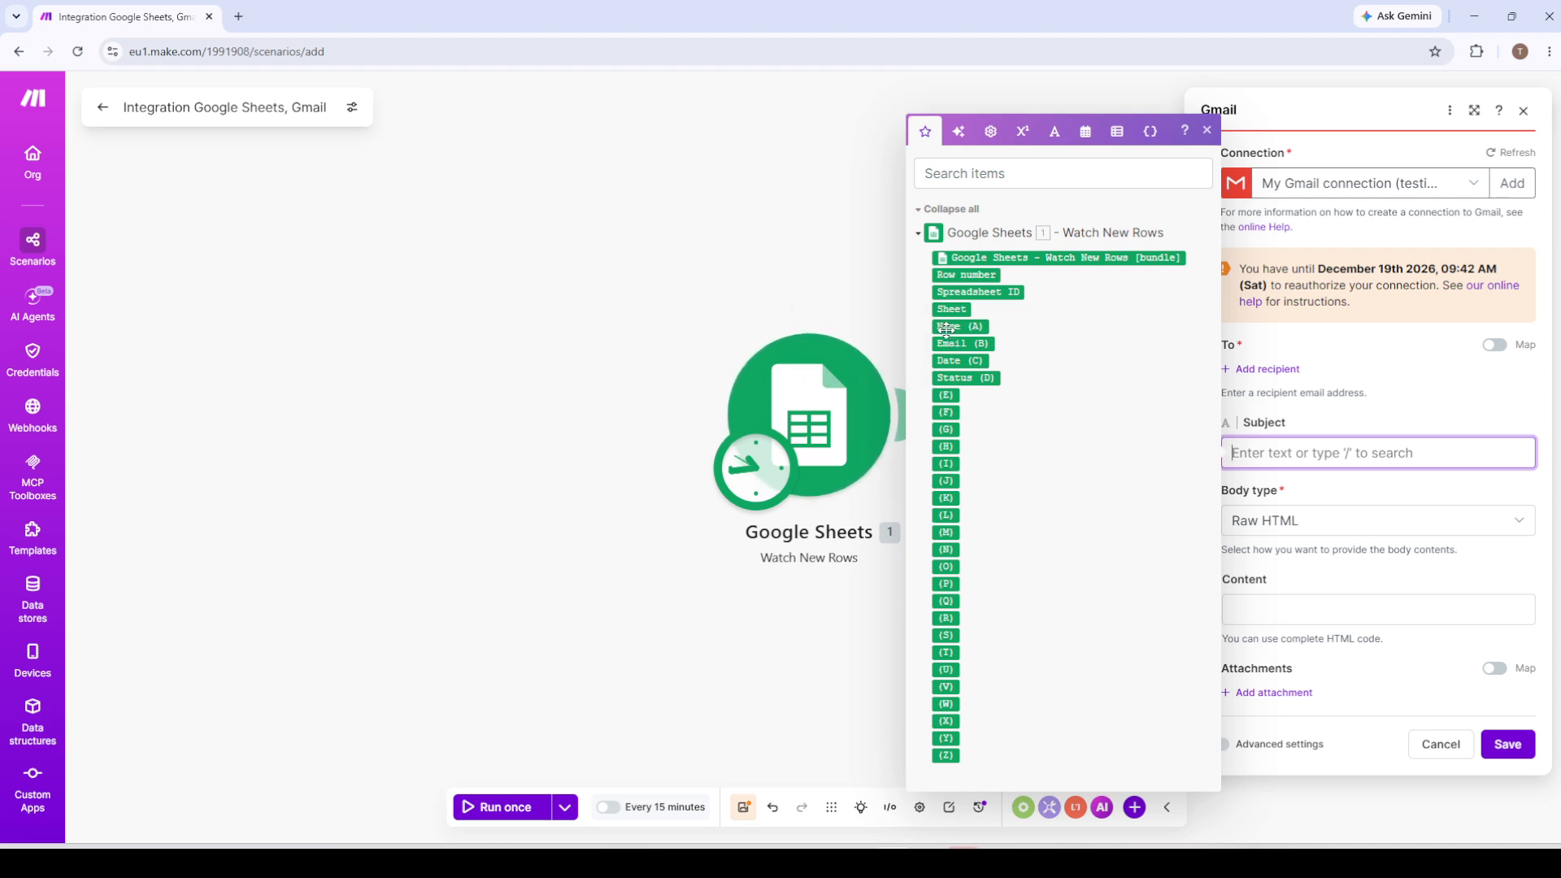
left_click_drag(944, 328, 1341, 449)
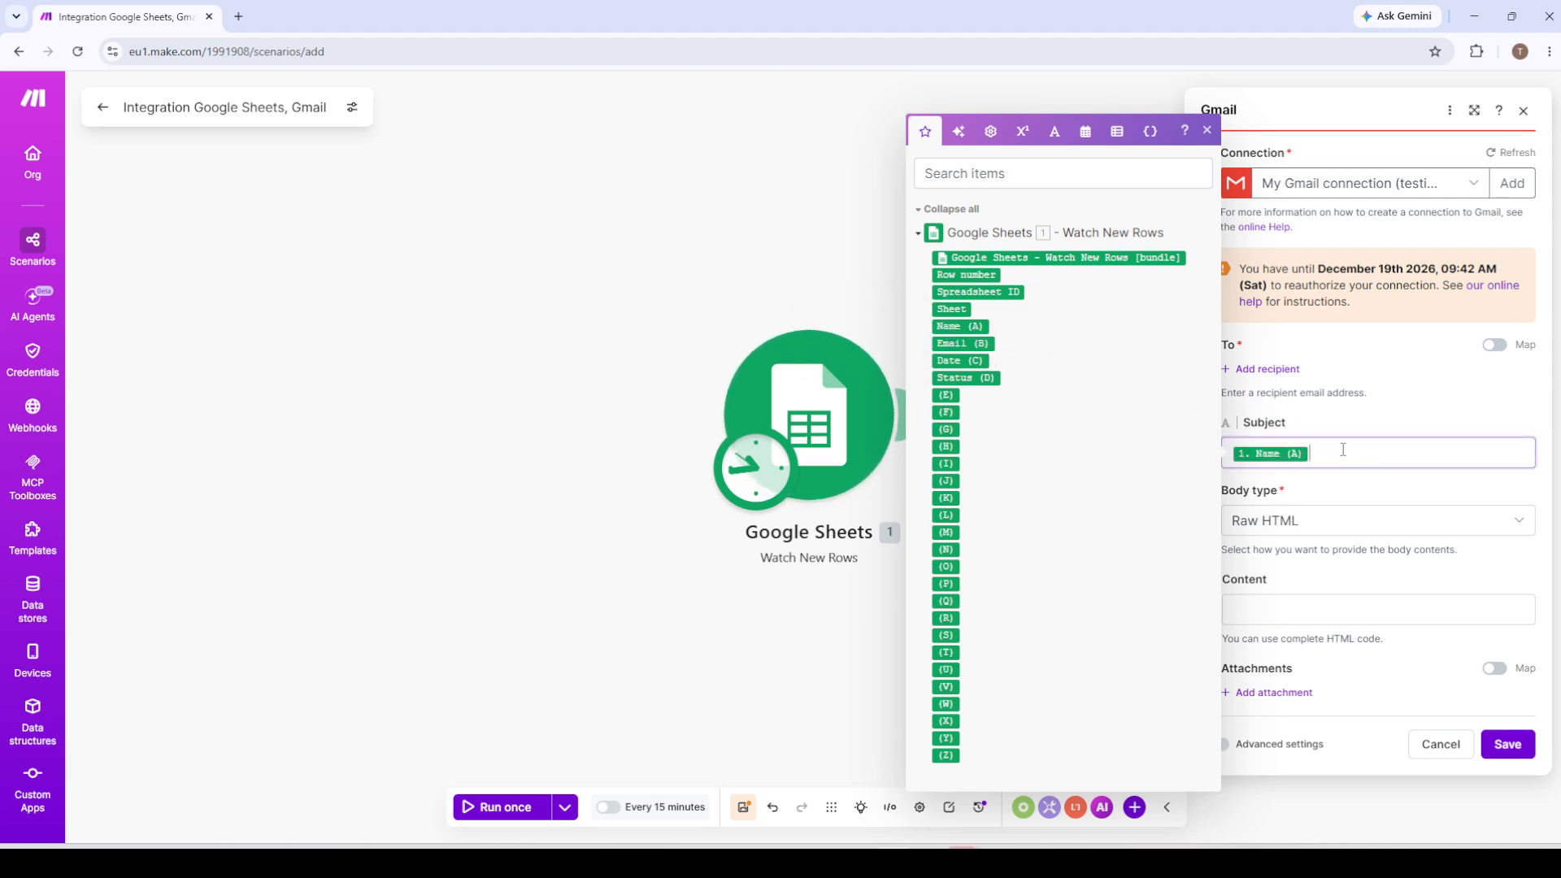
left_click(1372, 483)
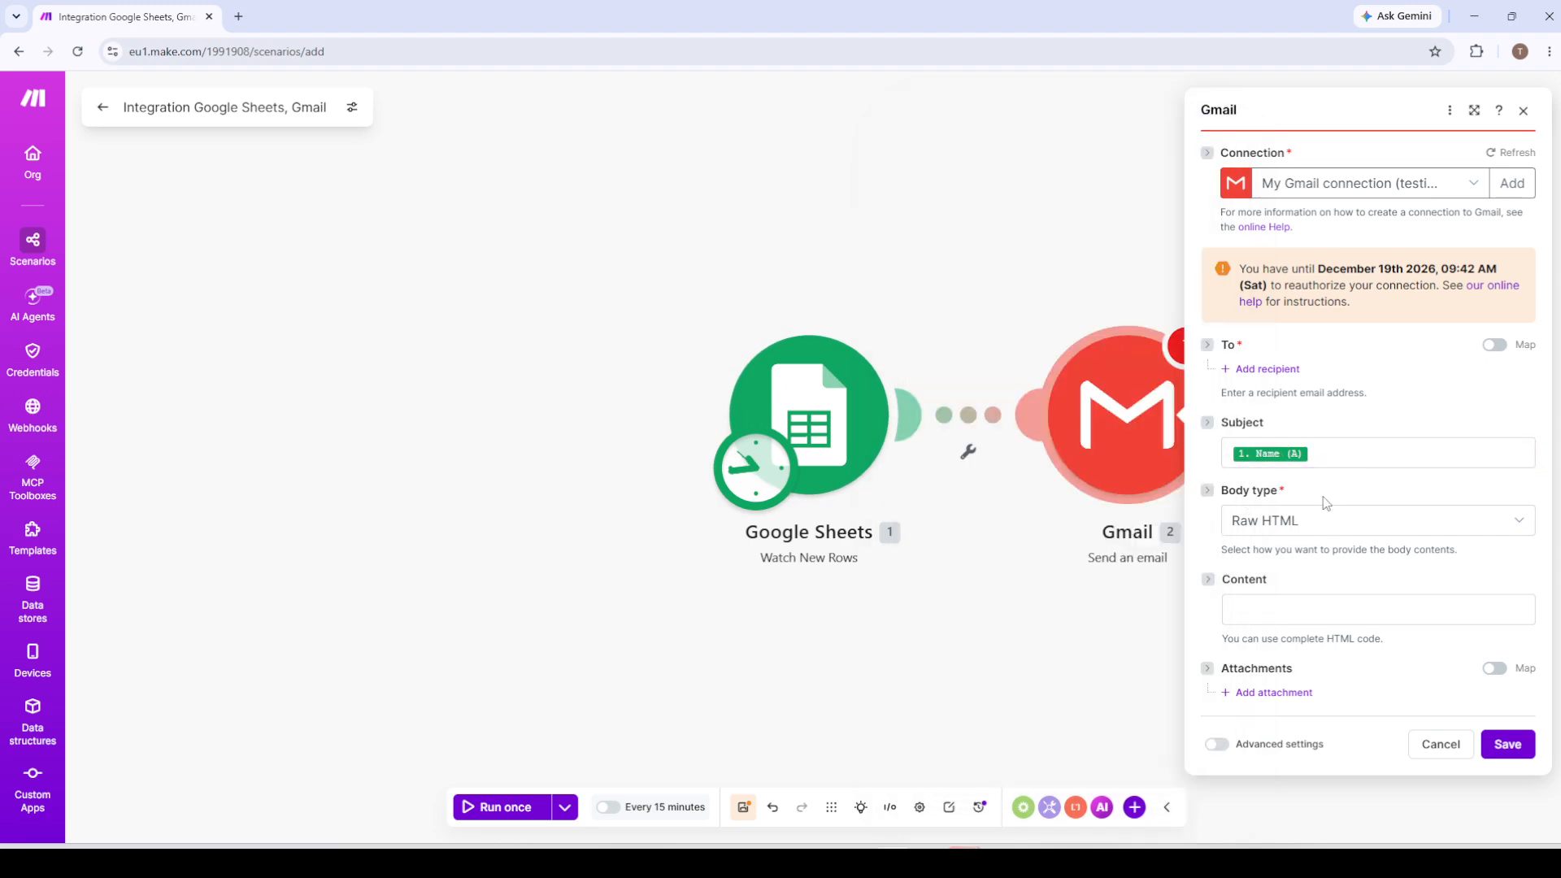
Replace the email subject with "Hello There!" and try to save the Gmail module.
triple_click(1330, 447)
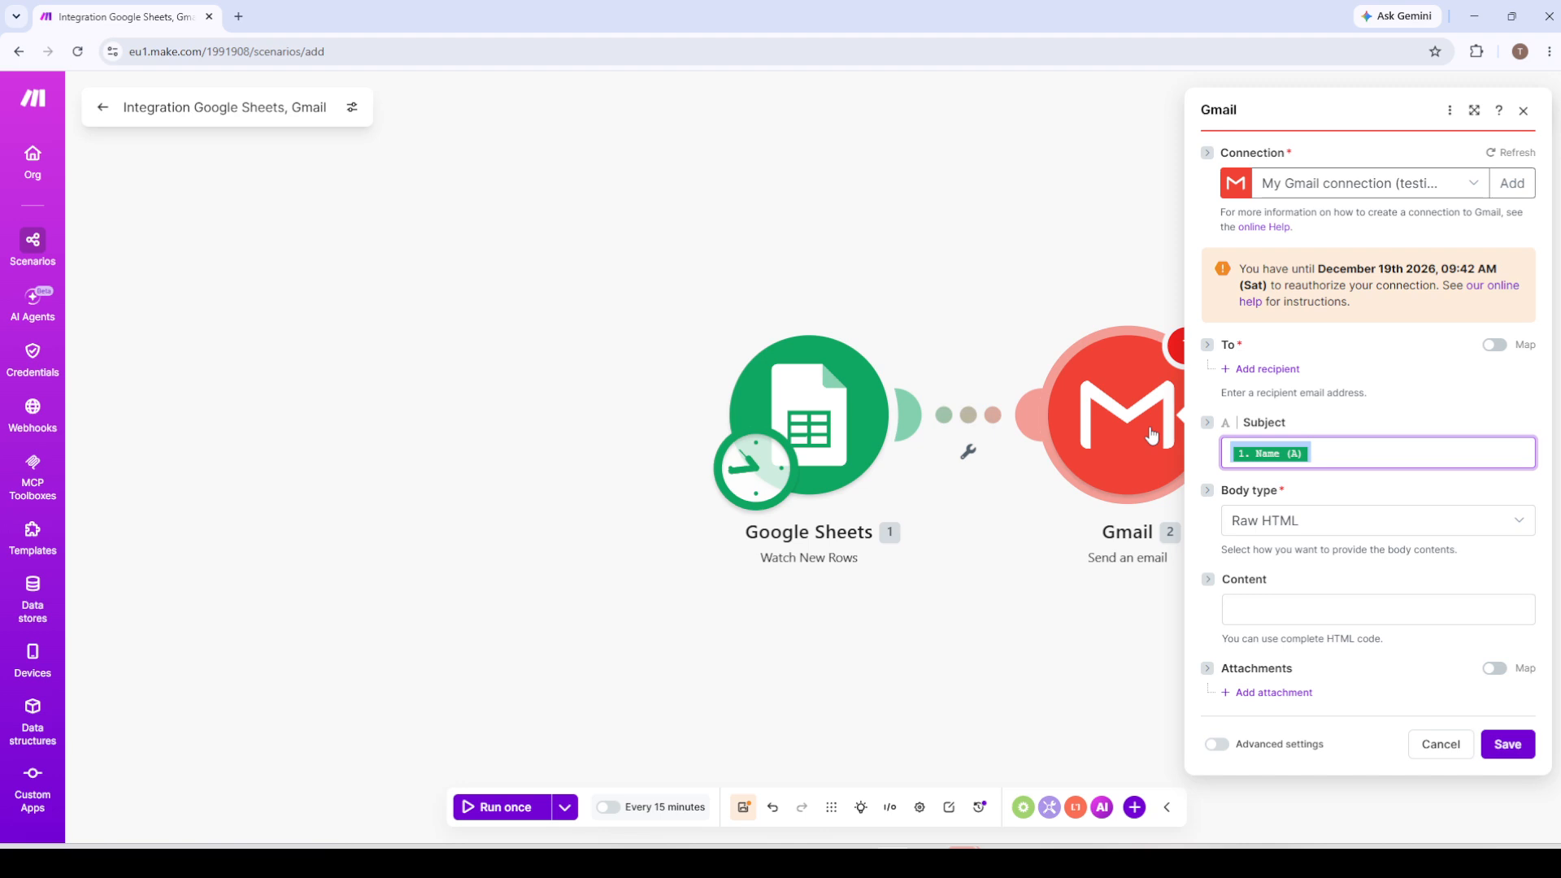
type("Hello Th")
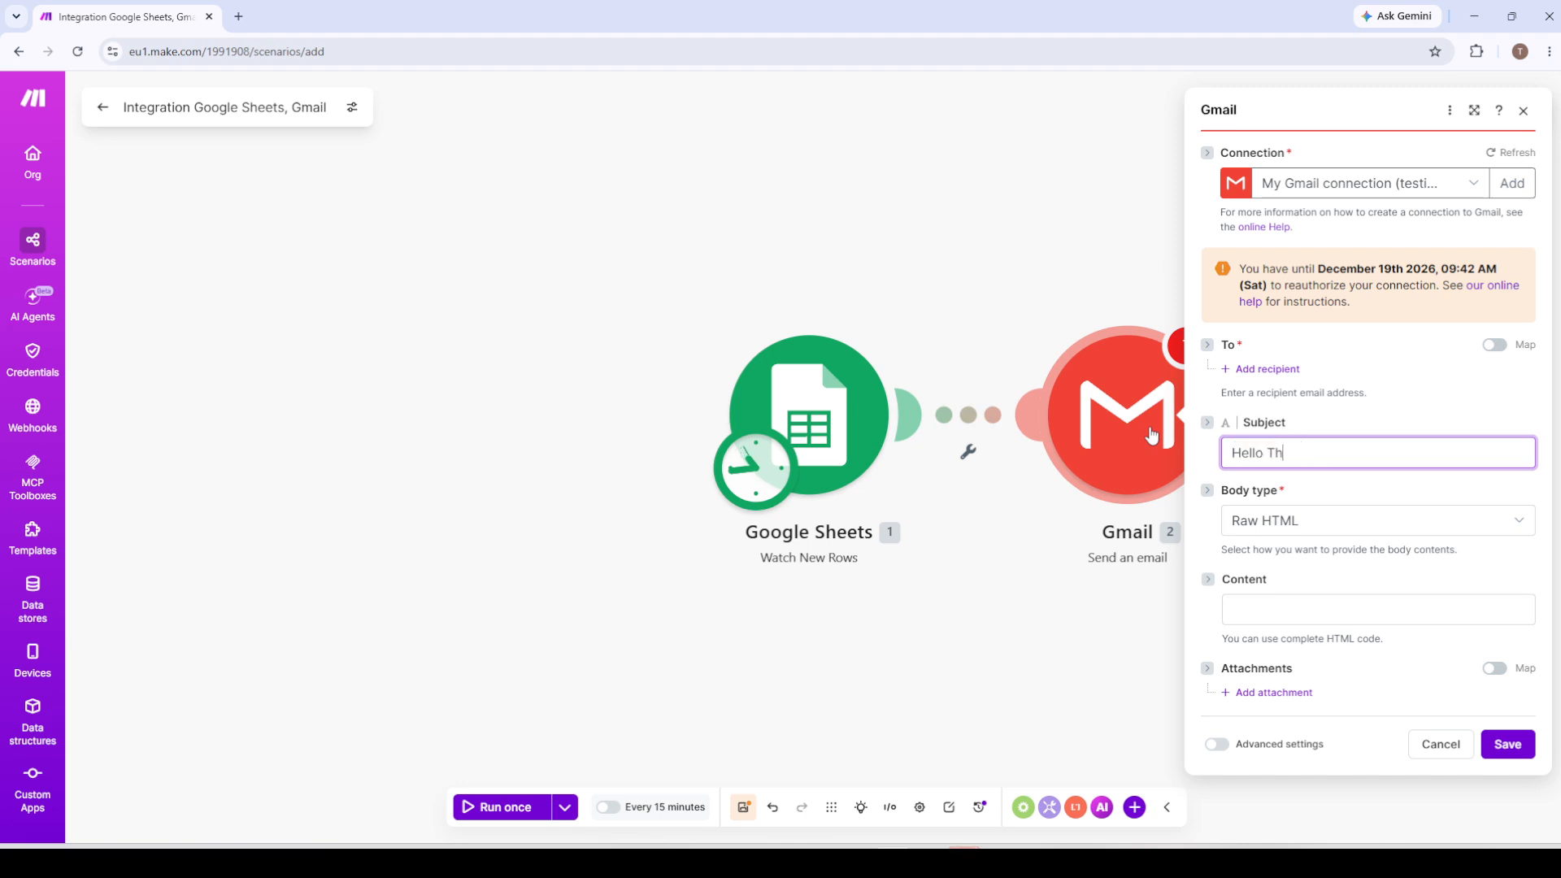
type("ere!")
left_click(1505, 744)
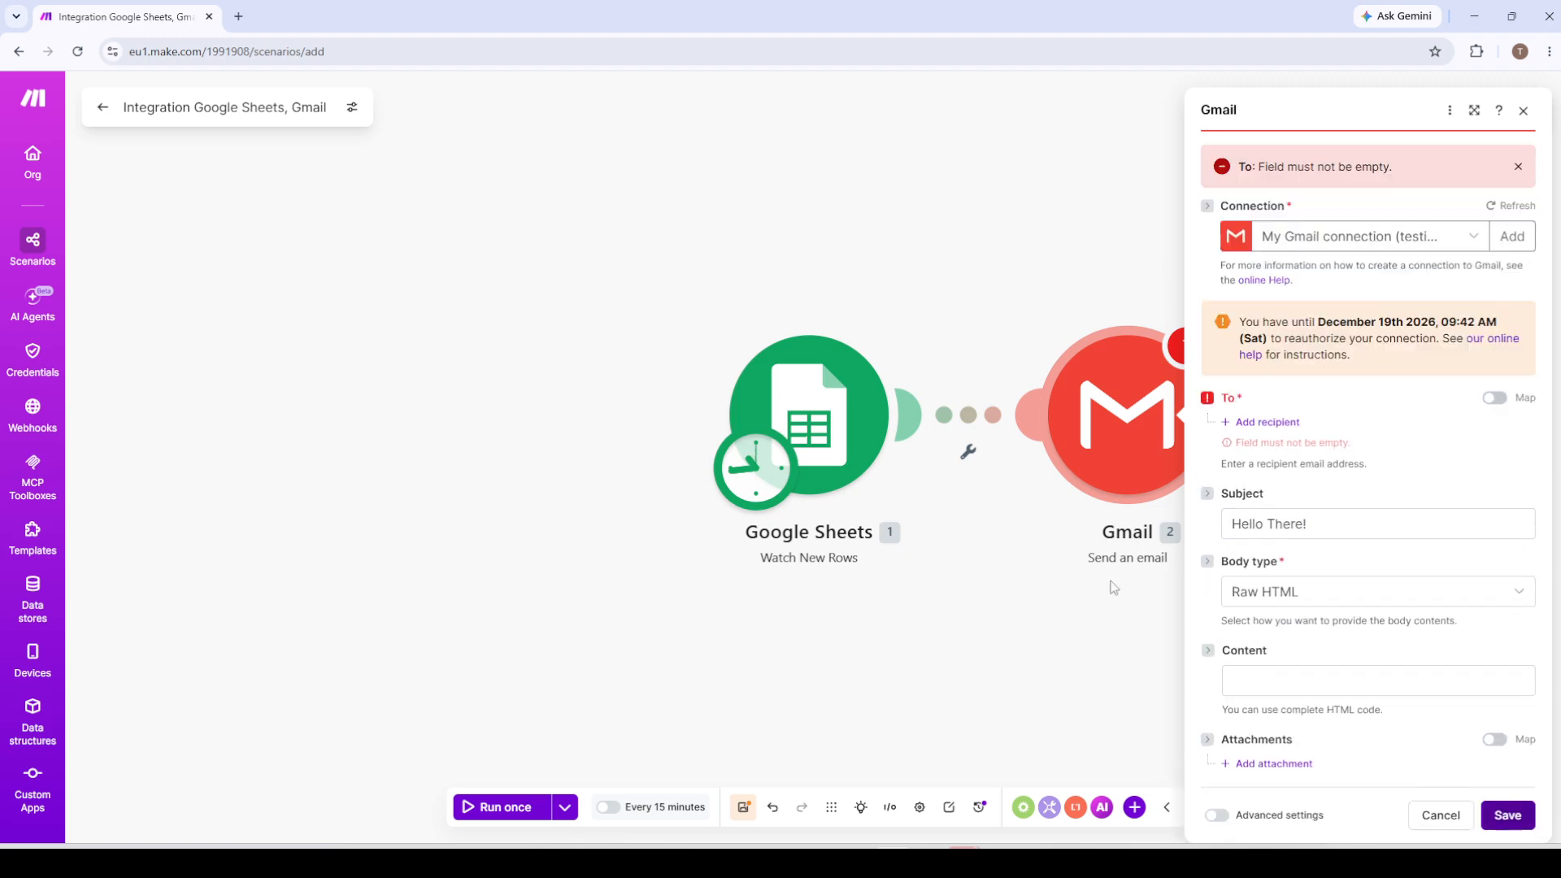
Add one recipient mapped to the sheet's Email (B) column and save the Gmail module.
left_click(1265, 424)
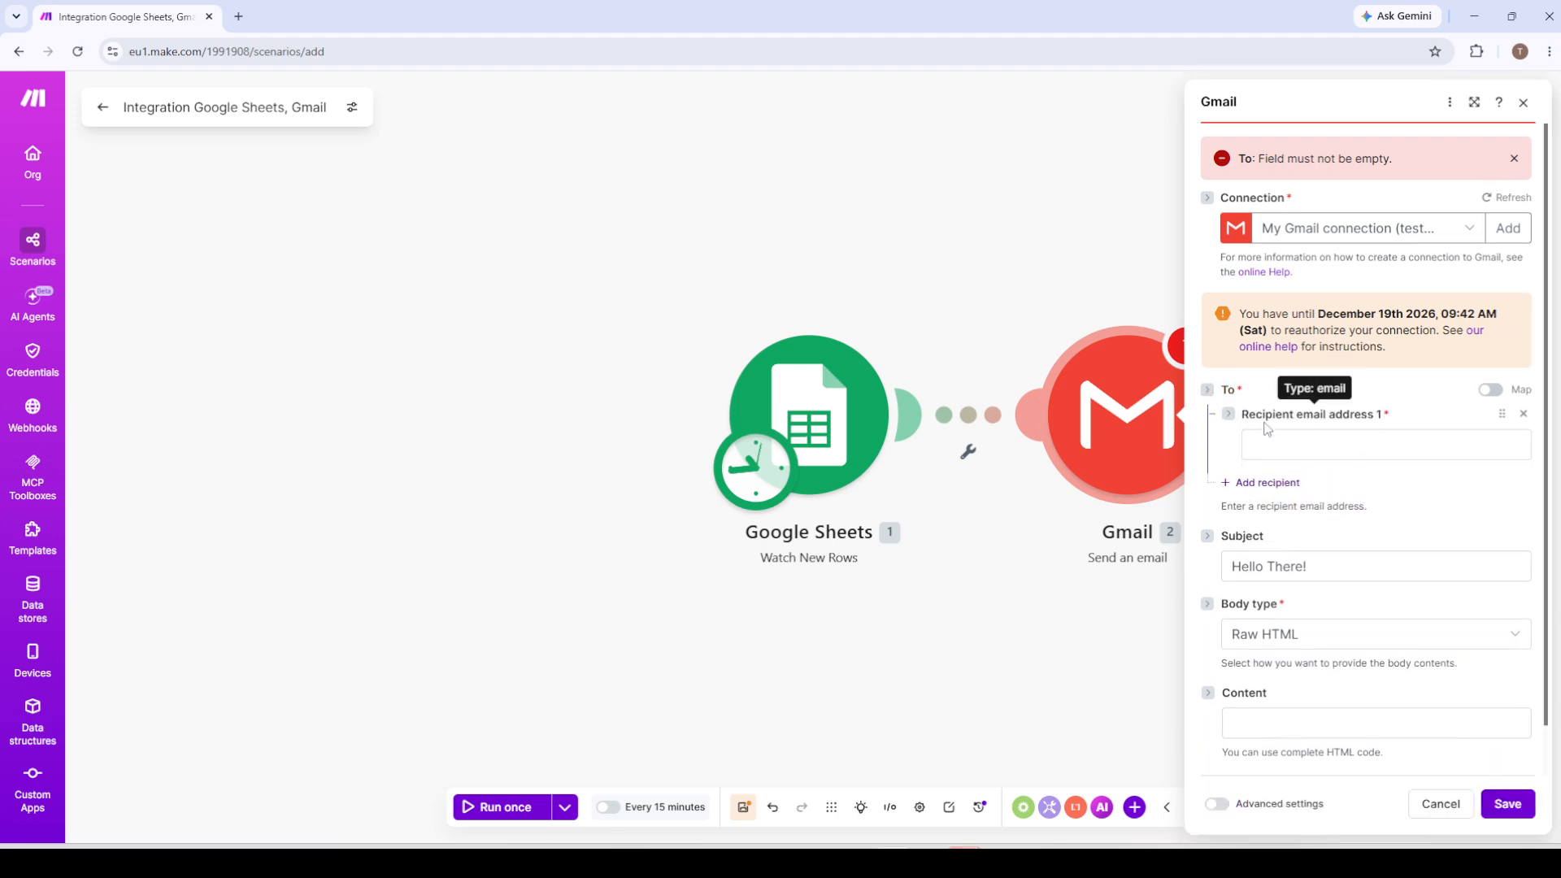
left_click(1308, 458)
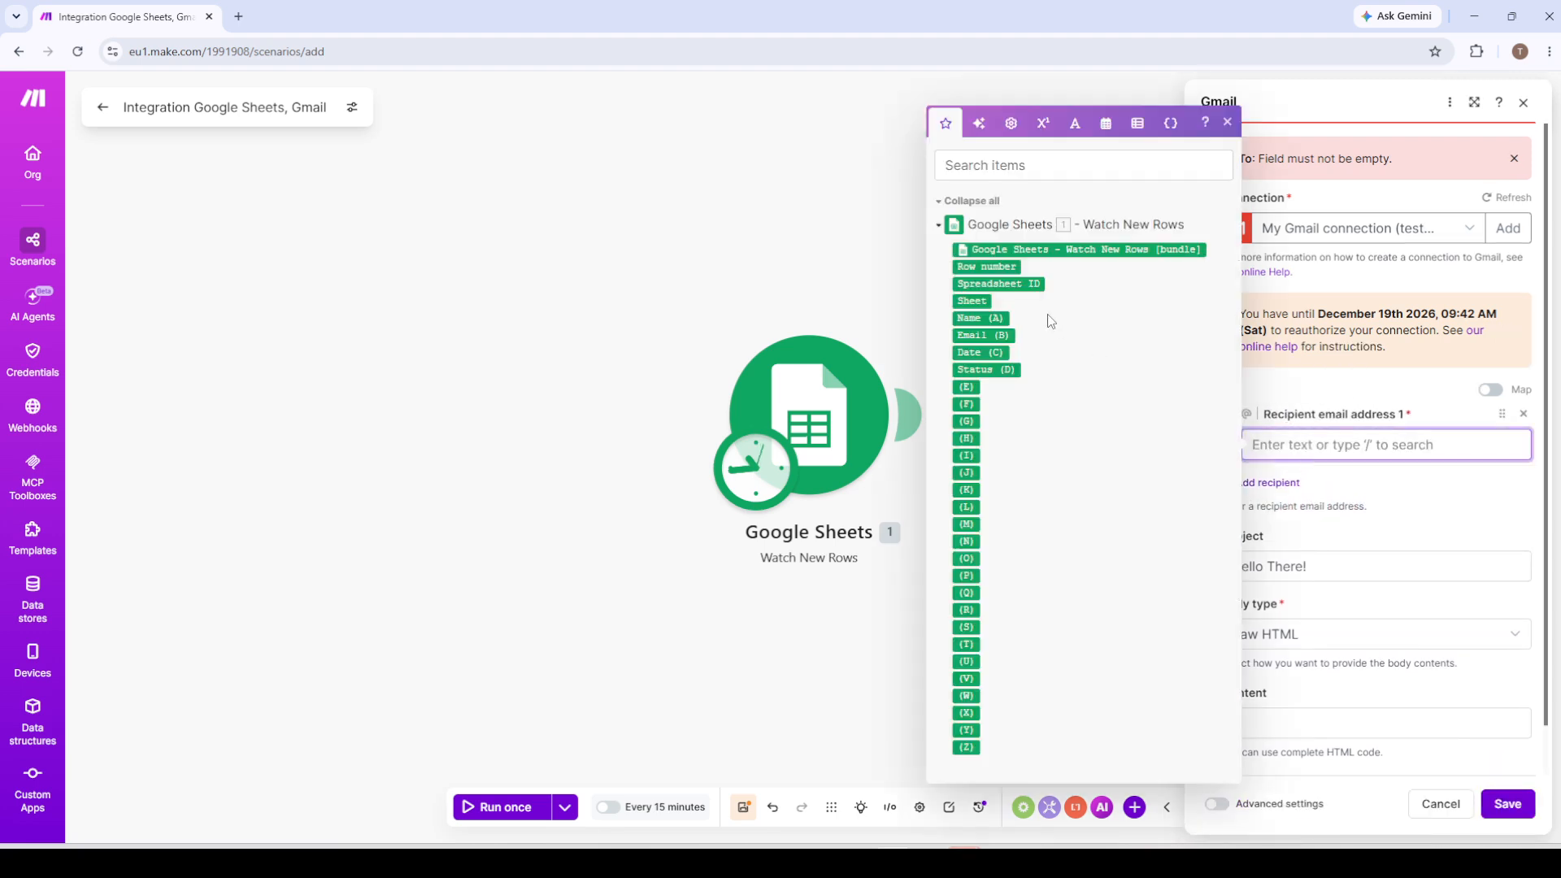
left_click(982, 335)
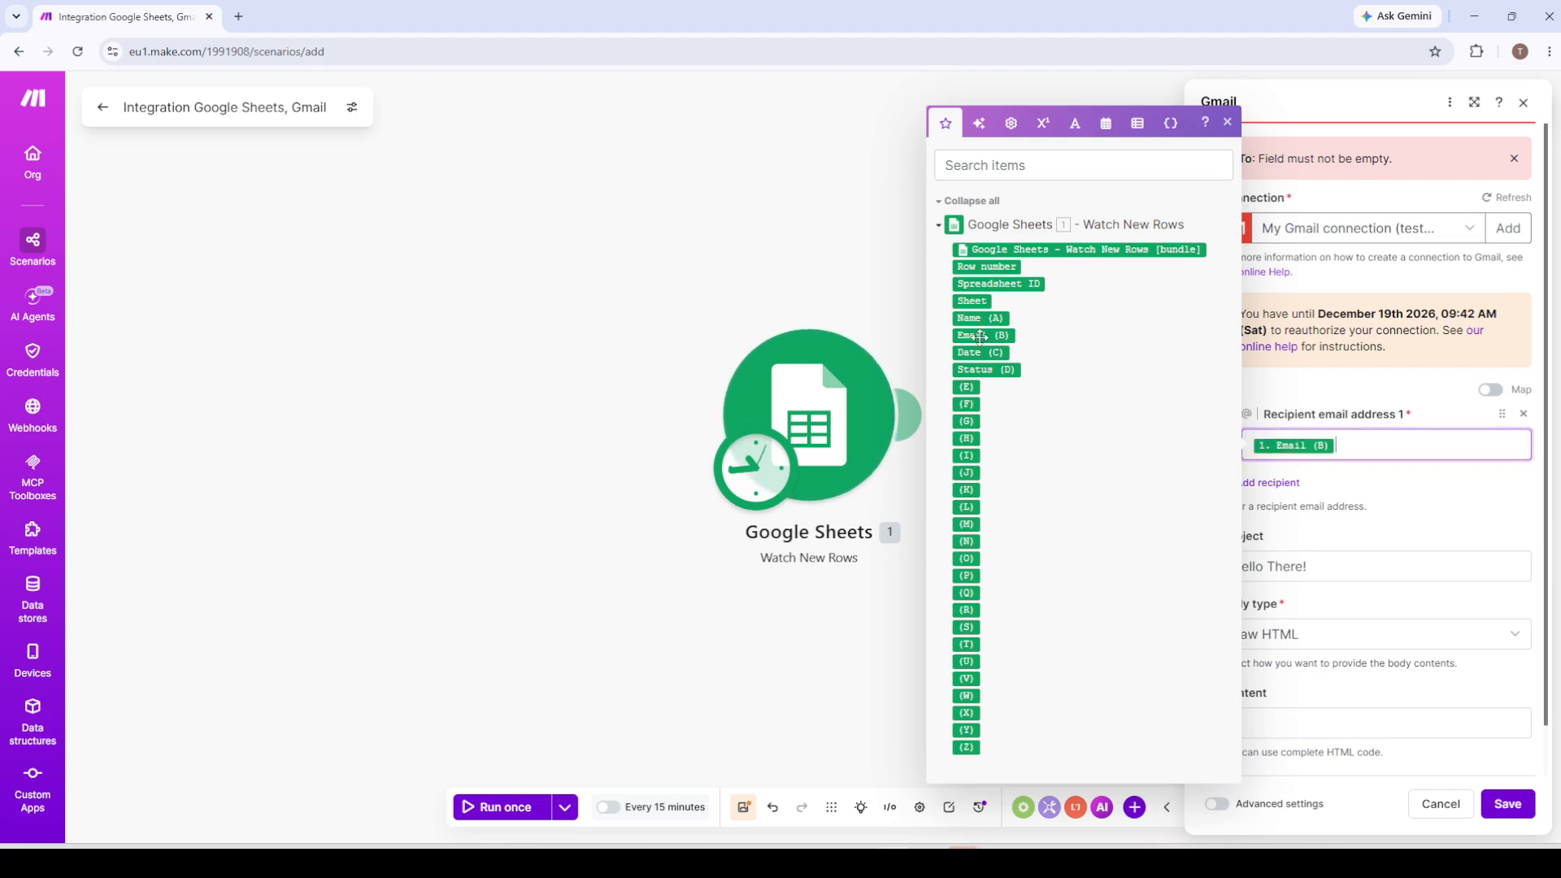
left_click(1505, 804)
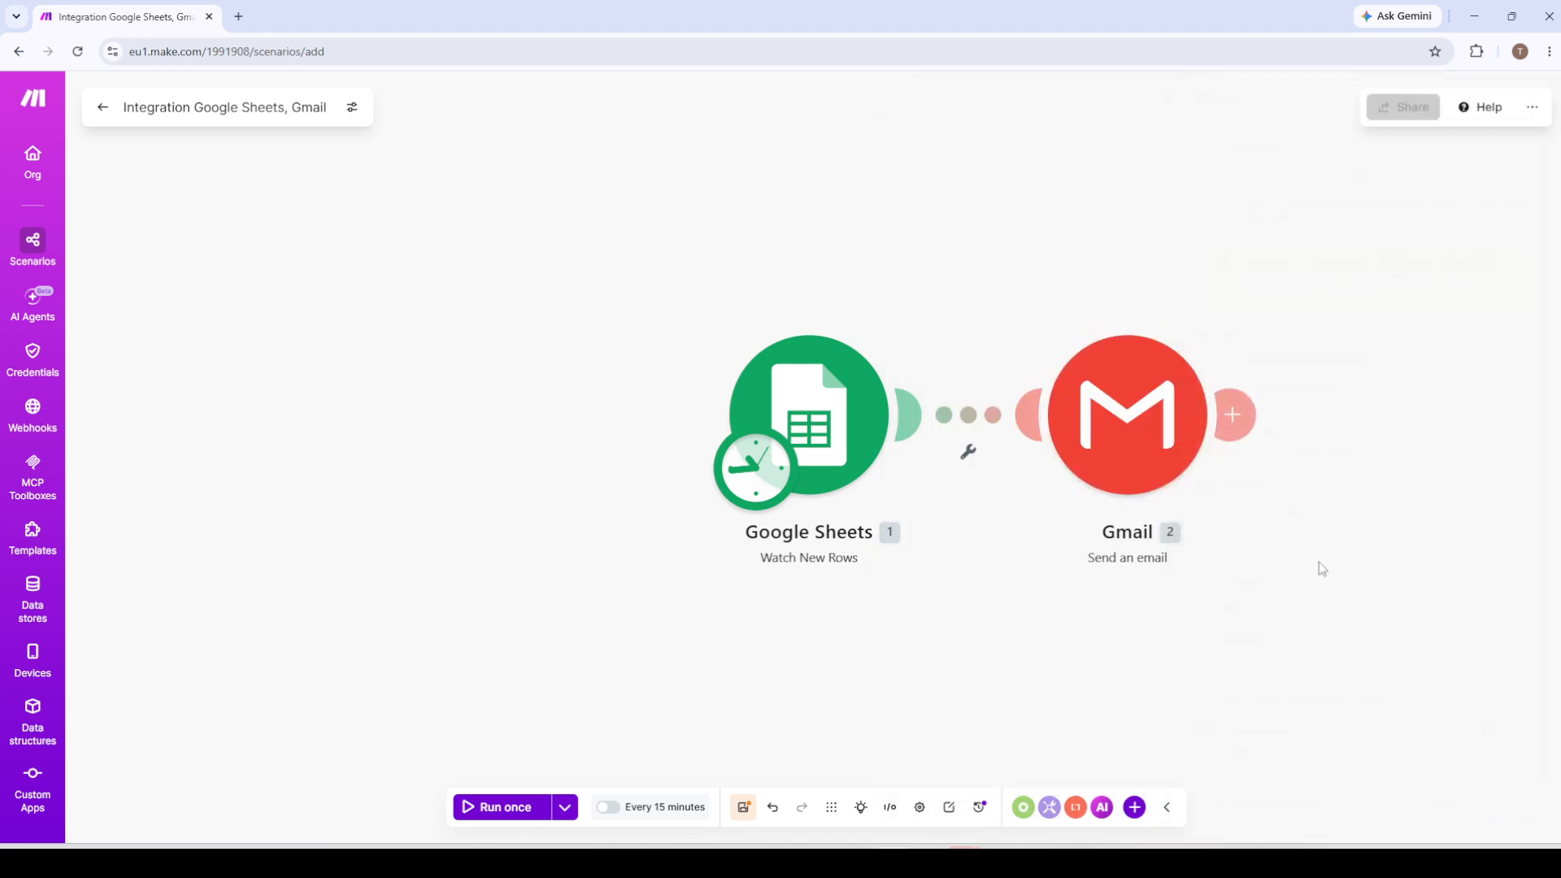
Map the sheet's Status (D) column into the Gmail module's email content and save the module.
left_click(1128, 422)
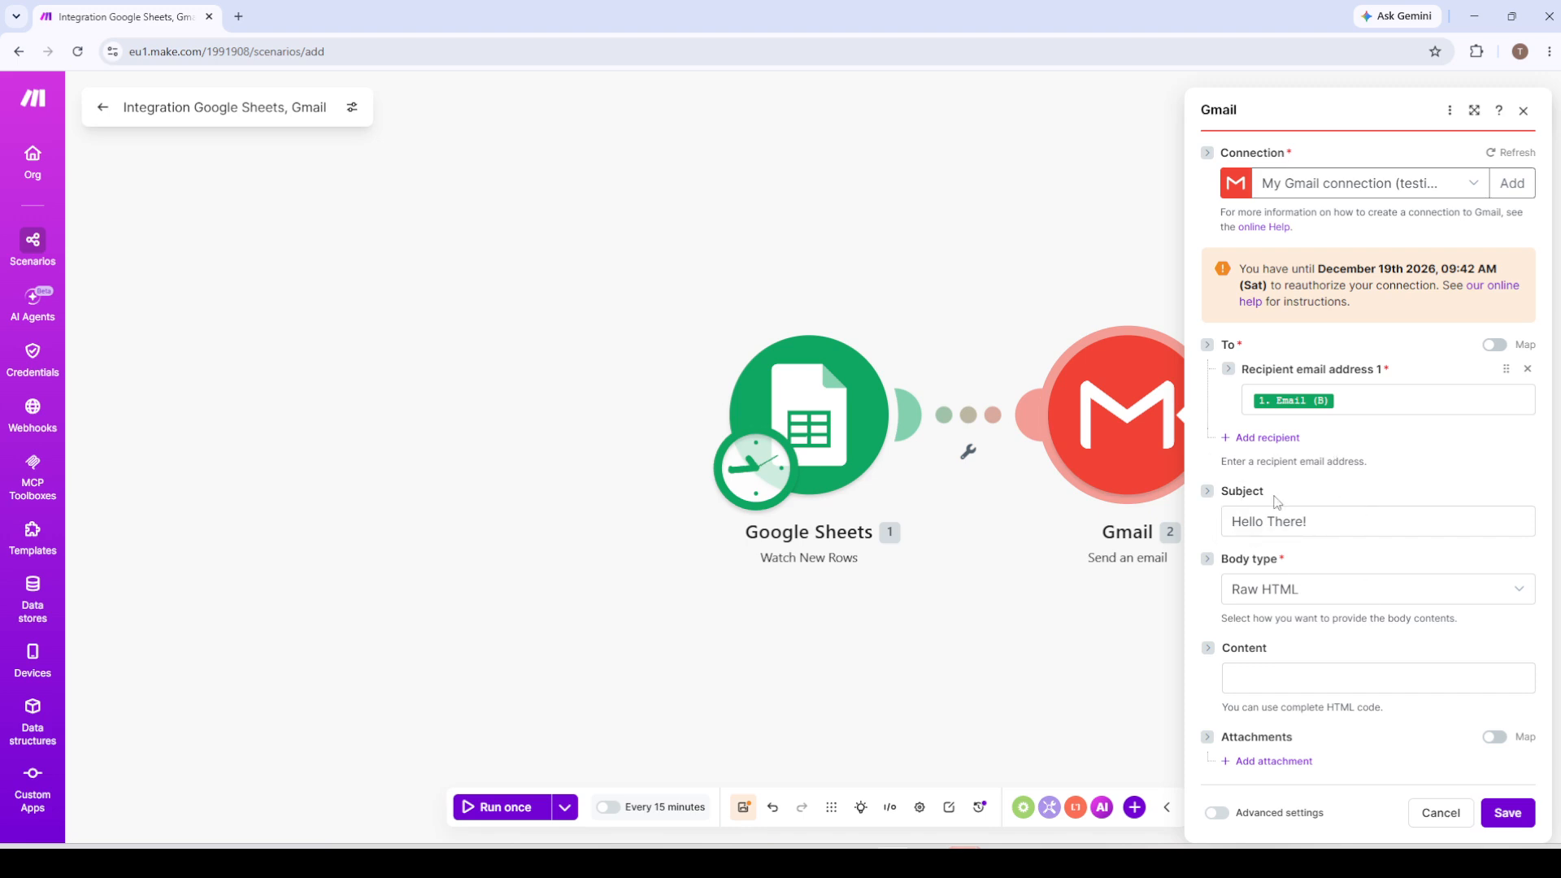
left_click(1278, 679)
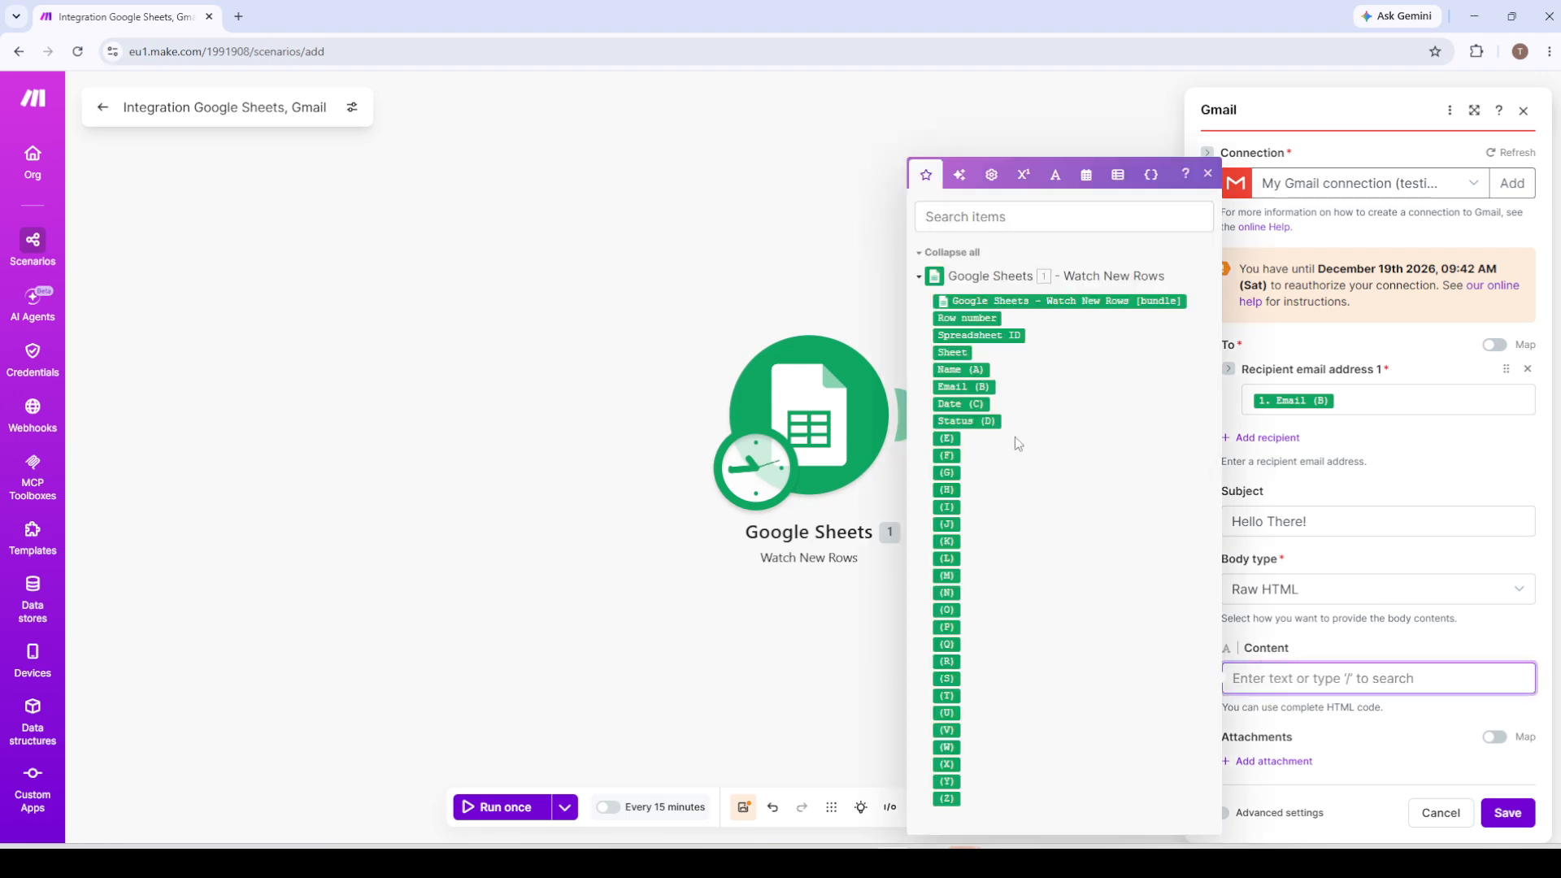
left_click(965, 421)
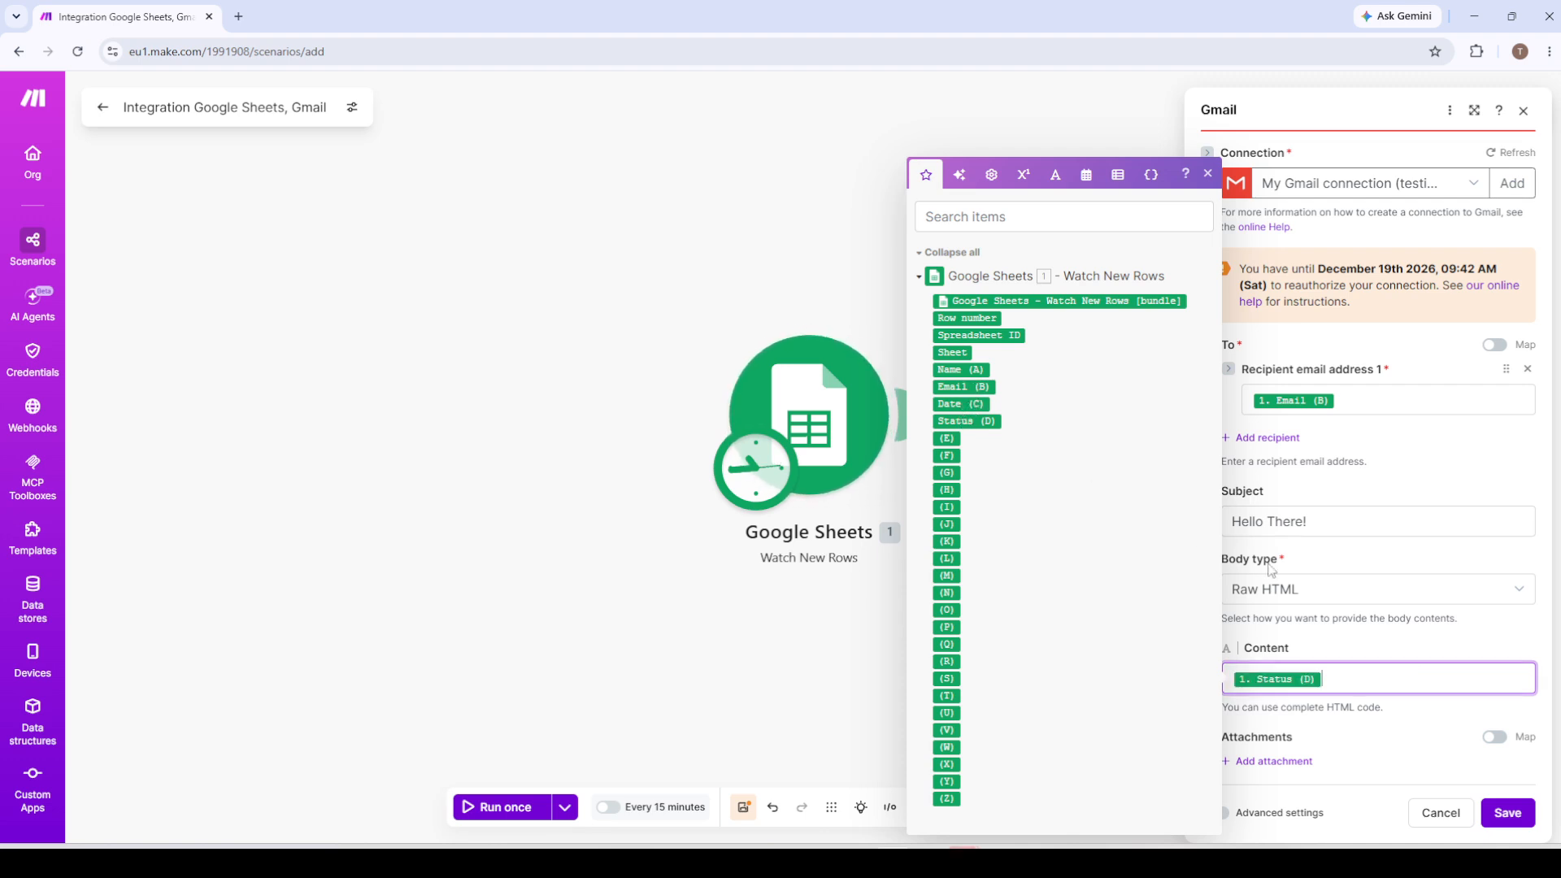
left_click(1414, 638)
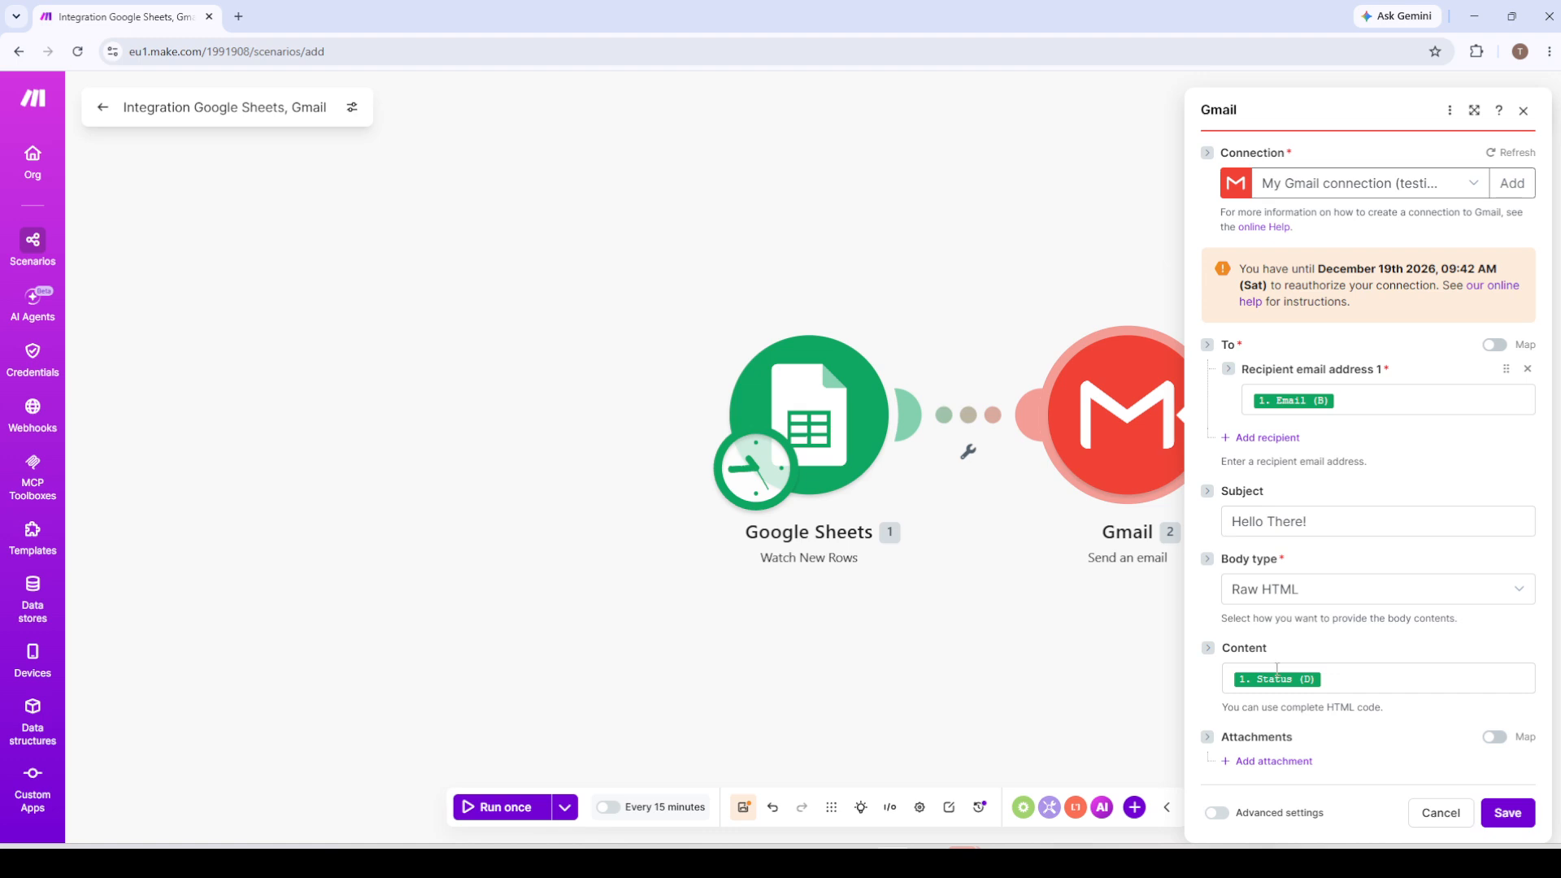
left_click(1217, 813)
left_click(1226, 811)
left_click(1505, 813)
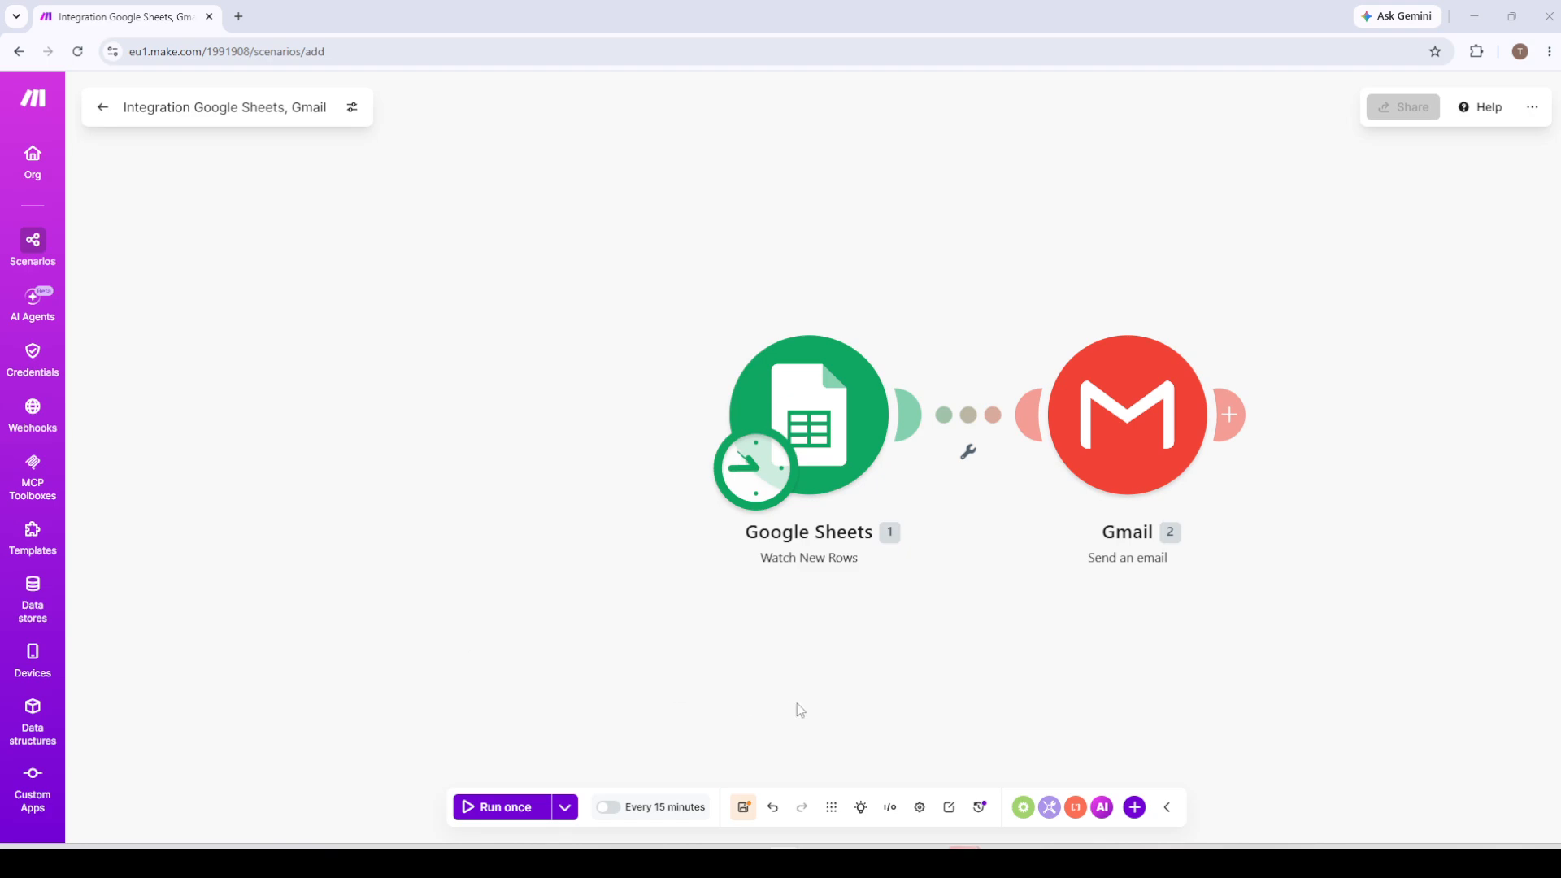
left_click_drag(951, 558, 797, 553)
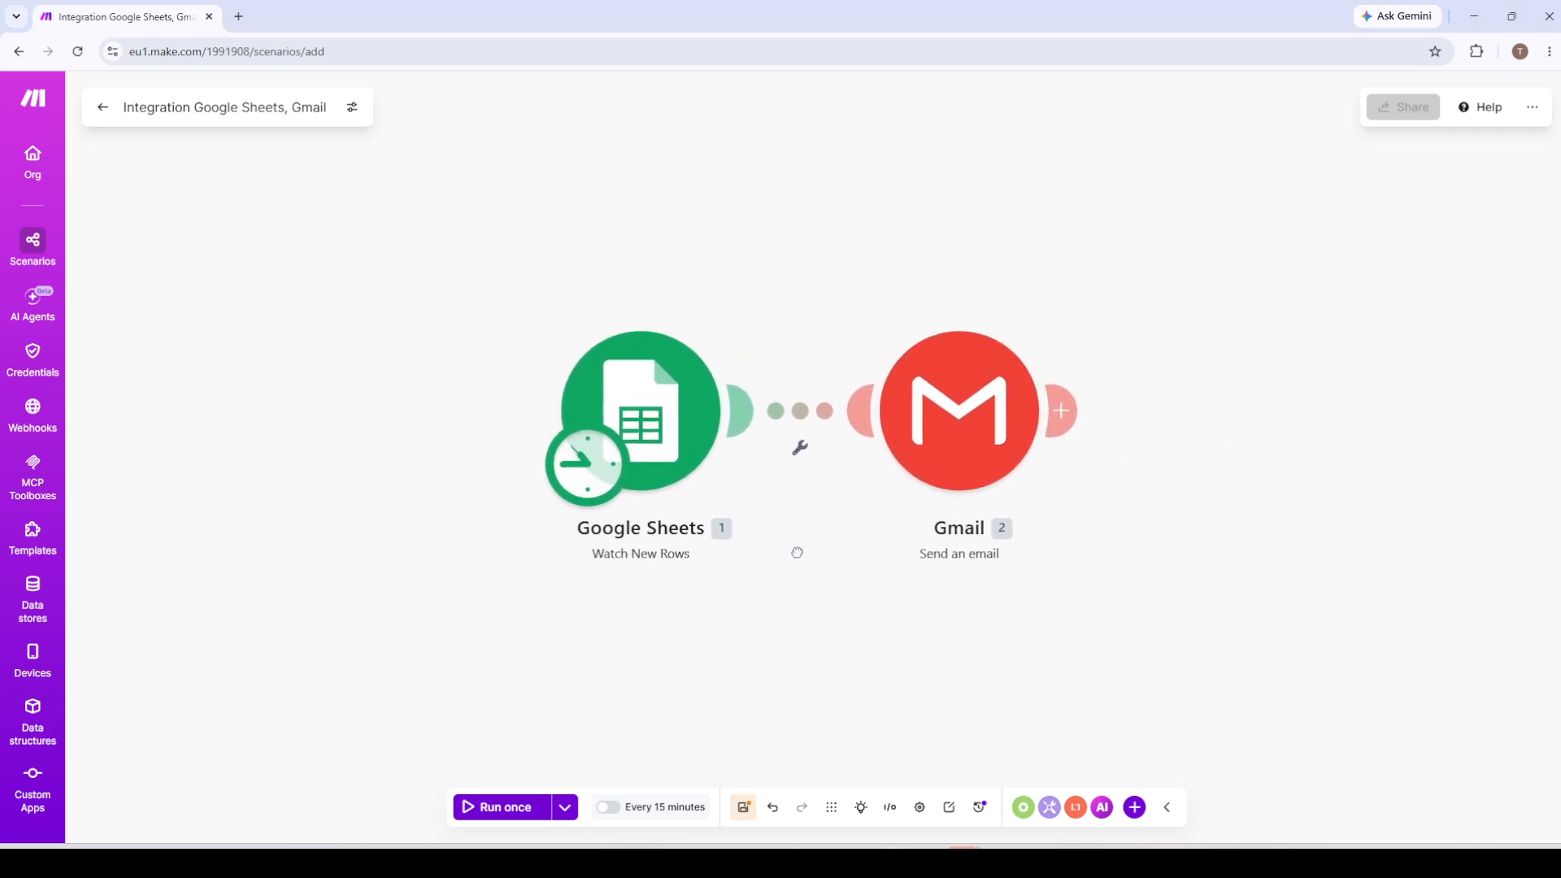